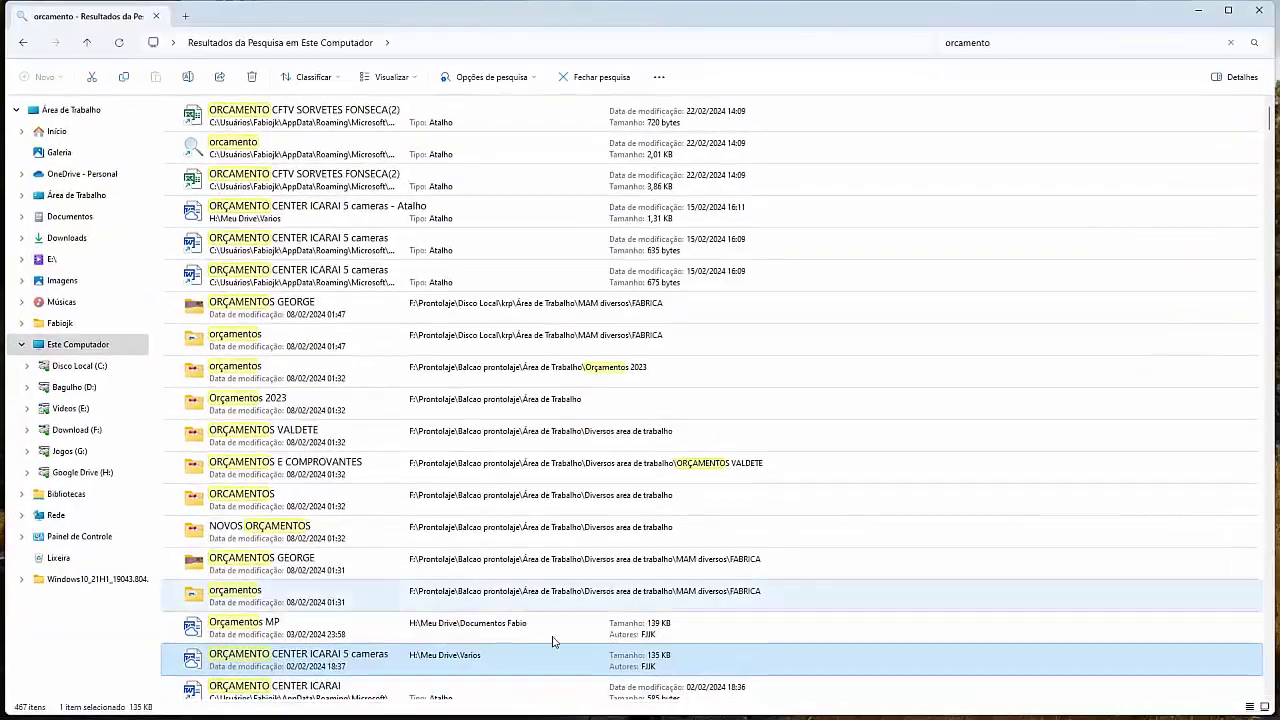
- Leave the search results and open the Documents folder
{"action": "left_click", "coordinate": [75, 238]}
{"action": "left_click", "coordinate": [64, 282]}
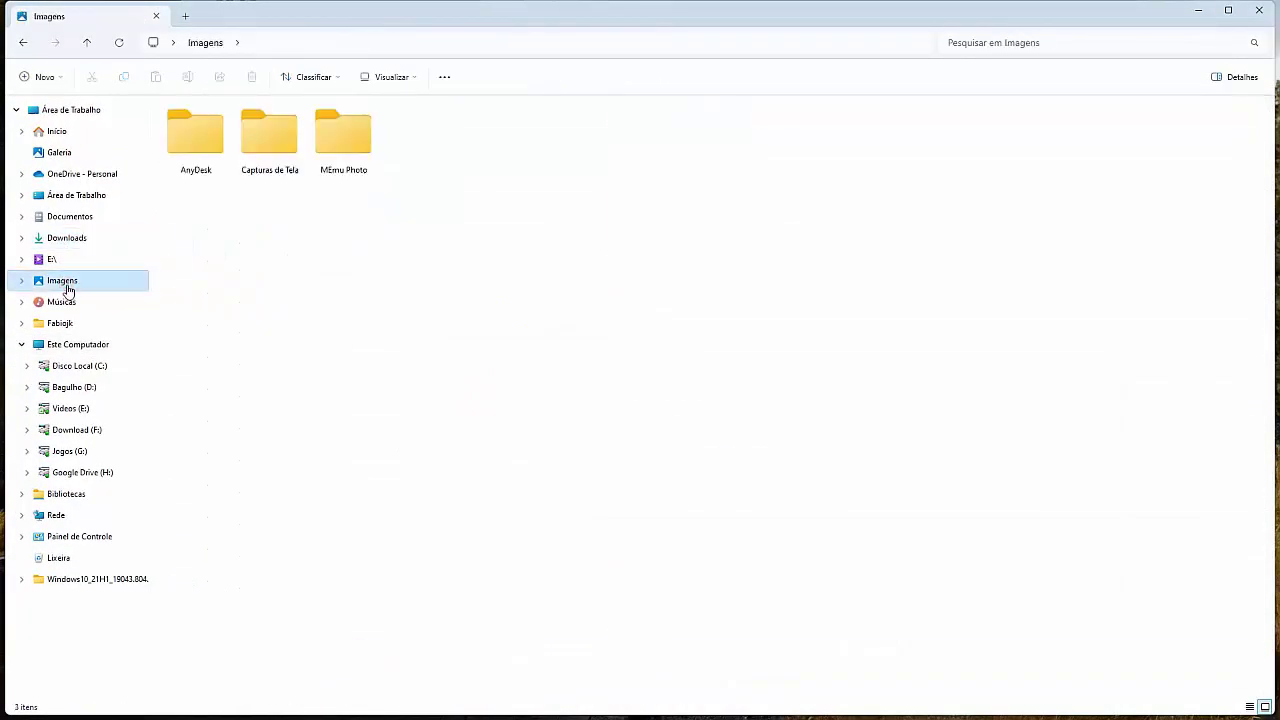
{"action": "left_click", "coordinate": [70, 218]}
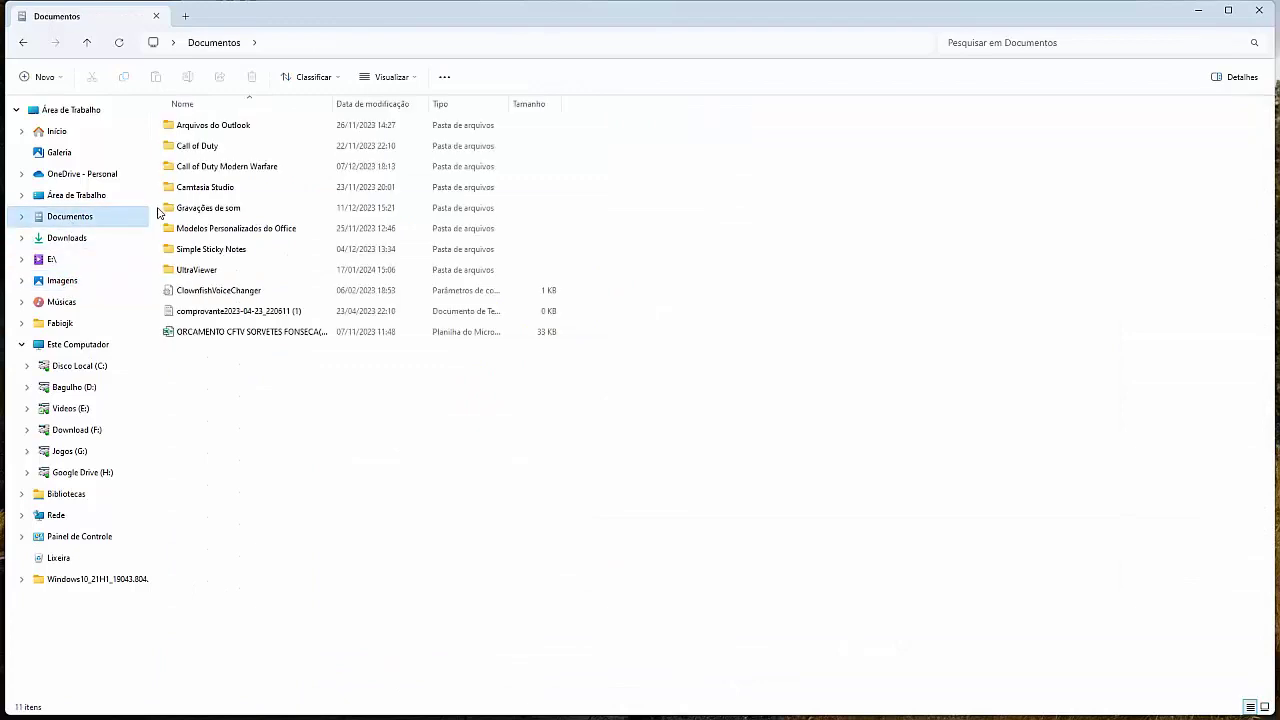
- Inspect the Enviar para destinations of the file comprovante2023-04-23_220611 (1), and close the Documents window
{"action": "left_click", "coordinate": [199, 312]}
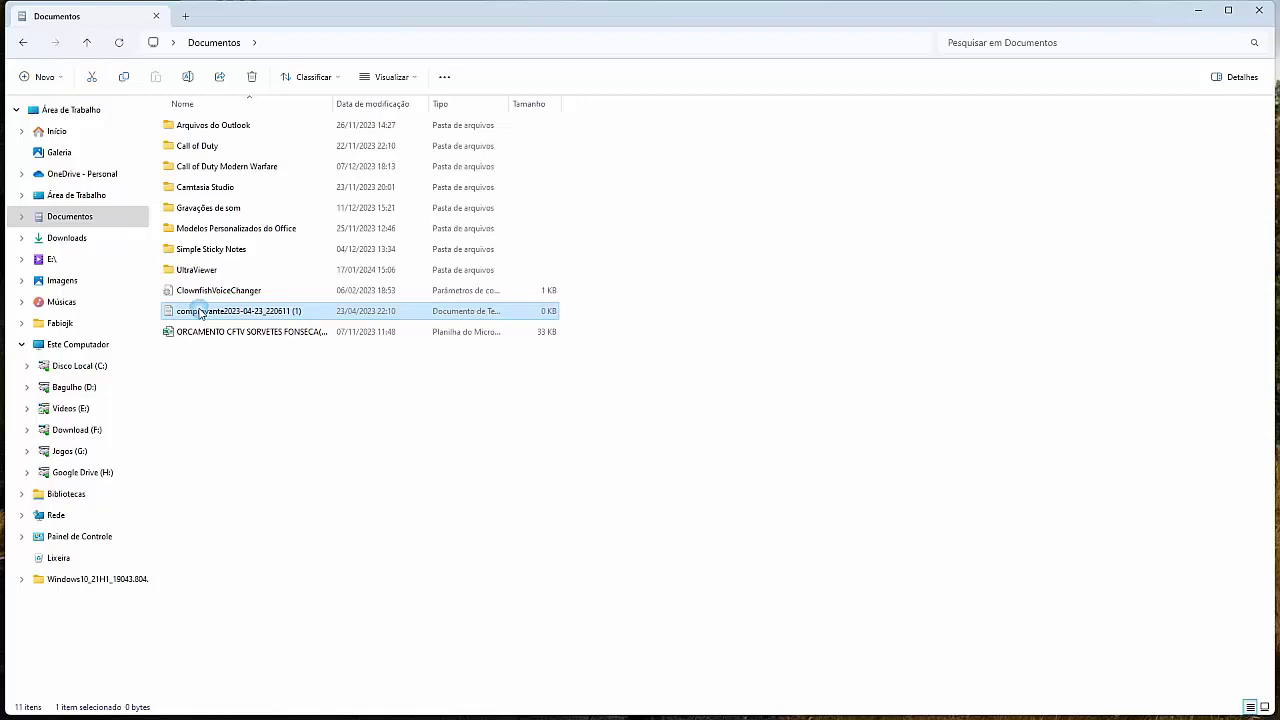
{"action": "right_click", "coordinate": [199, 312]}
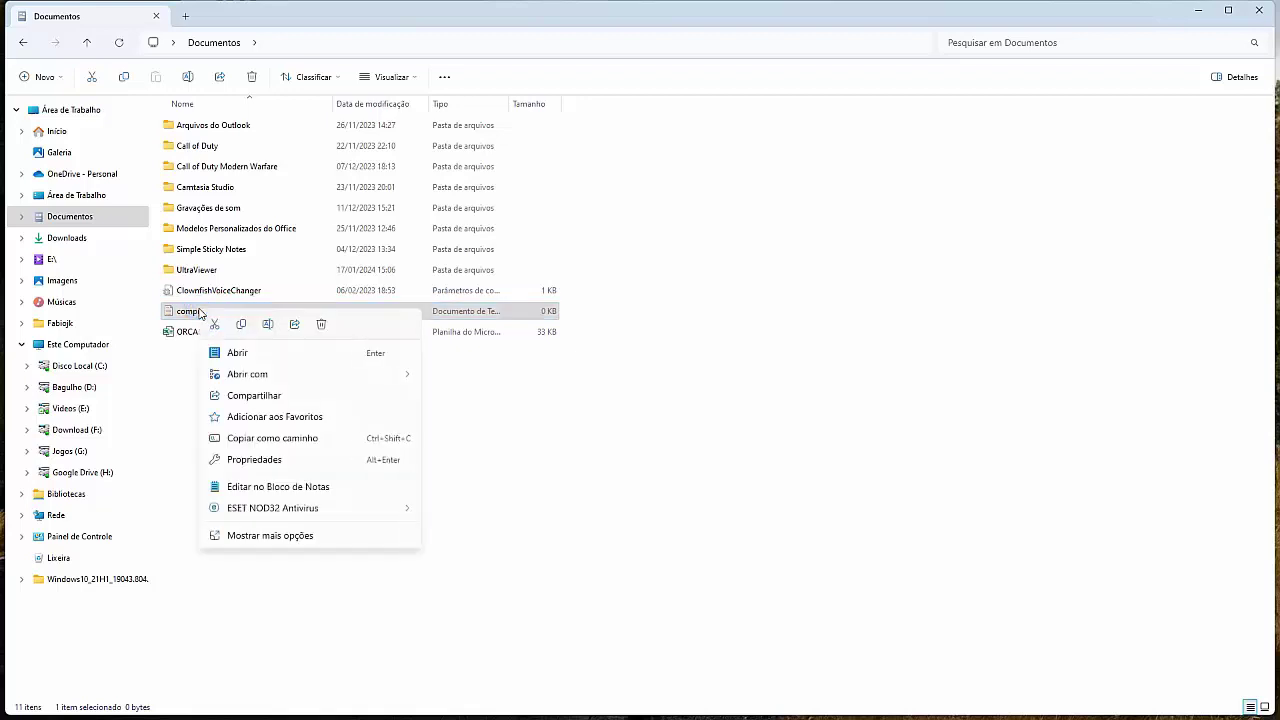
{"action": "left_click", "coordinate": [290, 535]}
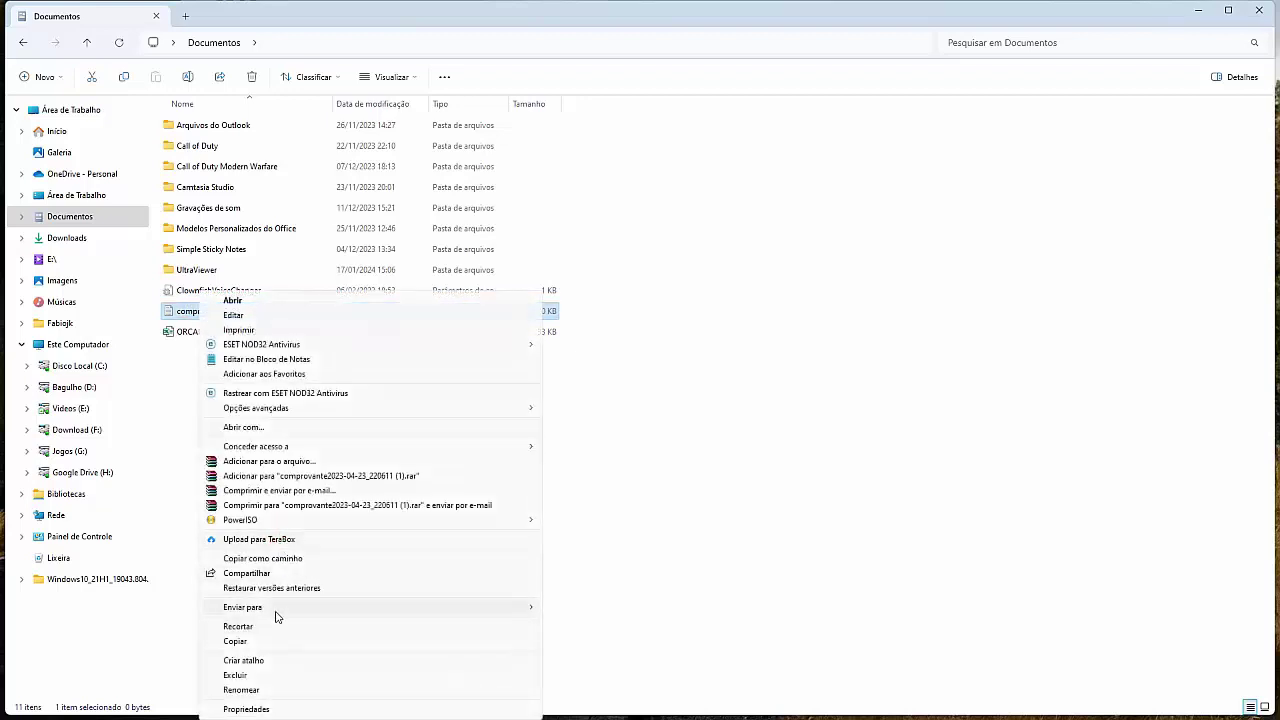
{"action": "mouse_move", "coordinate": [276, 611]}
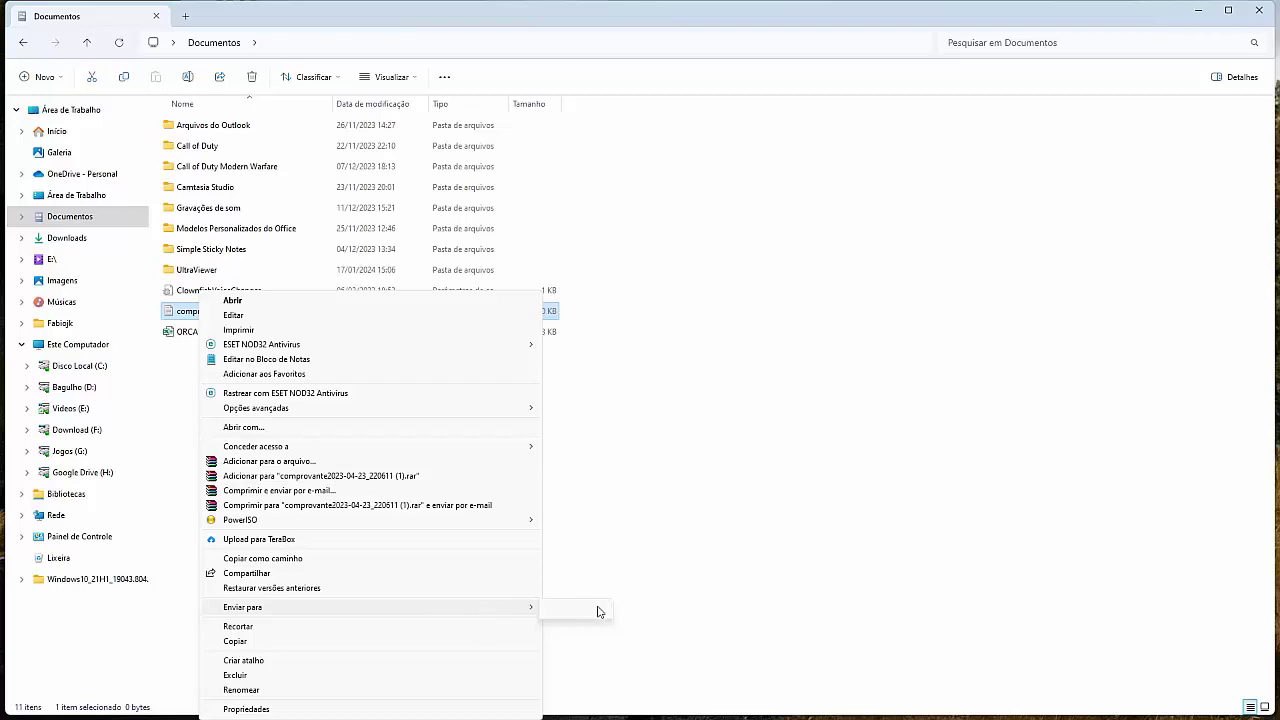
{"action": "left_click", "coordinate": [903, 422]}
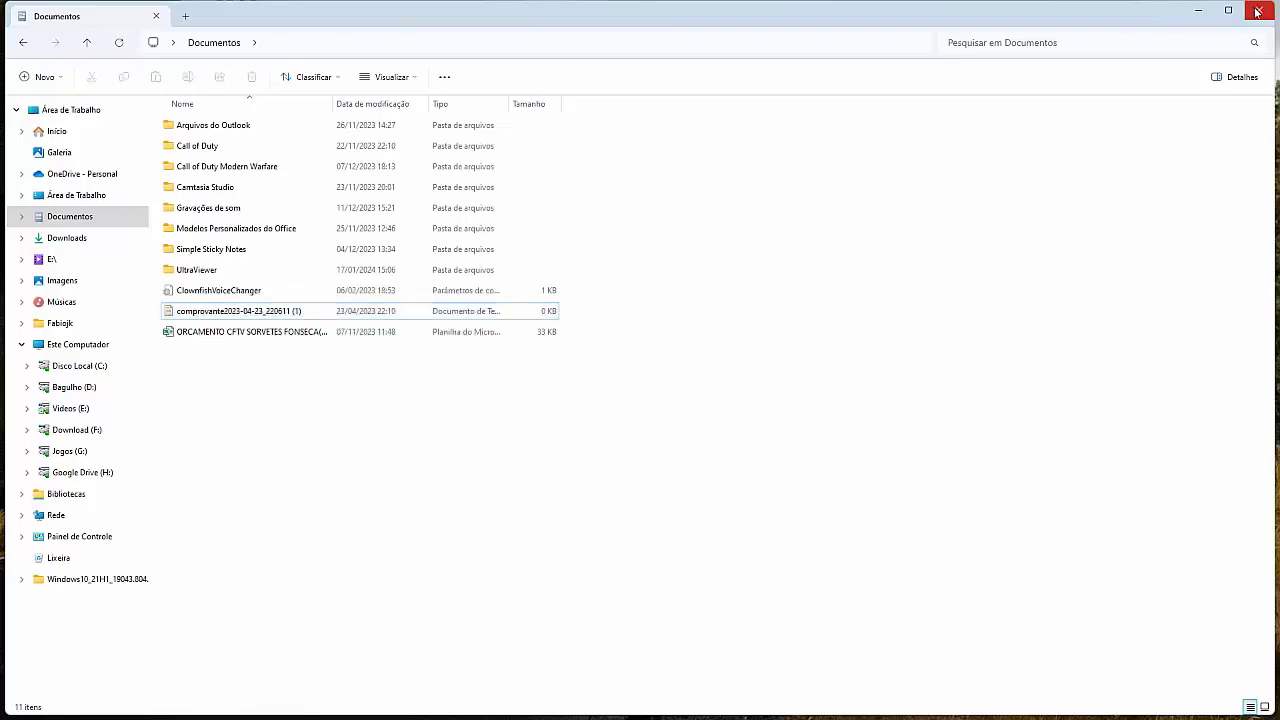
{"action": "left_click", "coordinate": [1259, 10]}
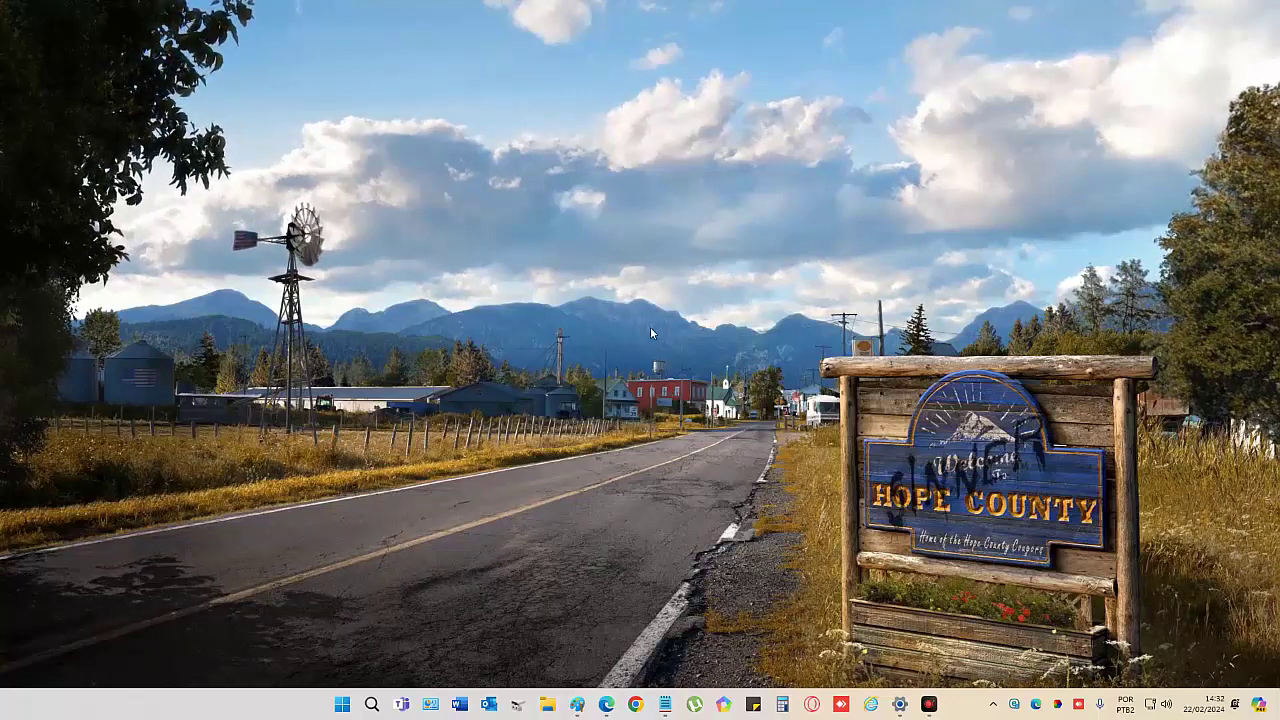
- Copy the path C:\Users\Default\AppData\Roaming\Microsoft\Windows\SendTo from the Notepad notes and open that folder through the Run dialog
{"action": "key", "text": "super+r"}
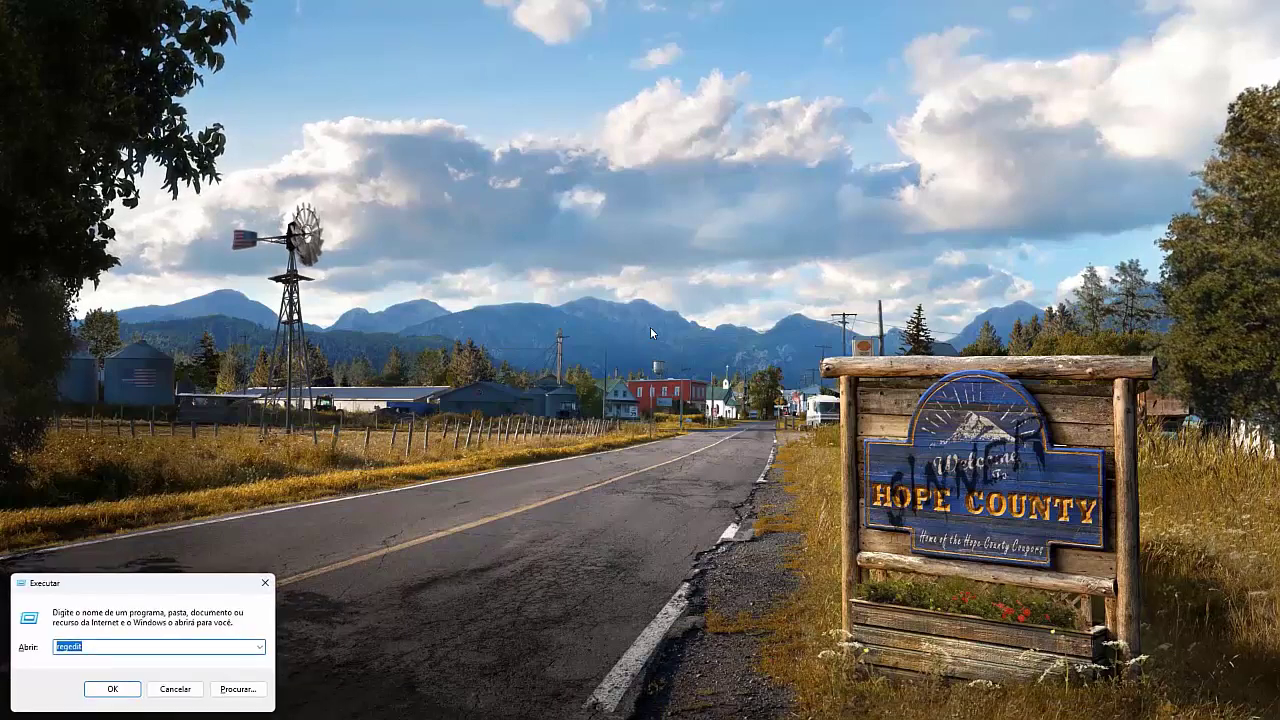
{"action": "left_click", "coordinate": [634, 705]}
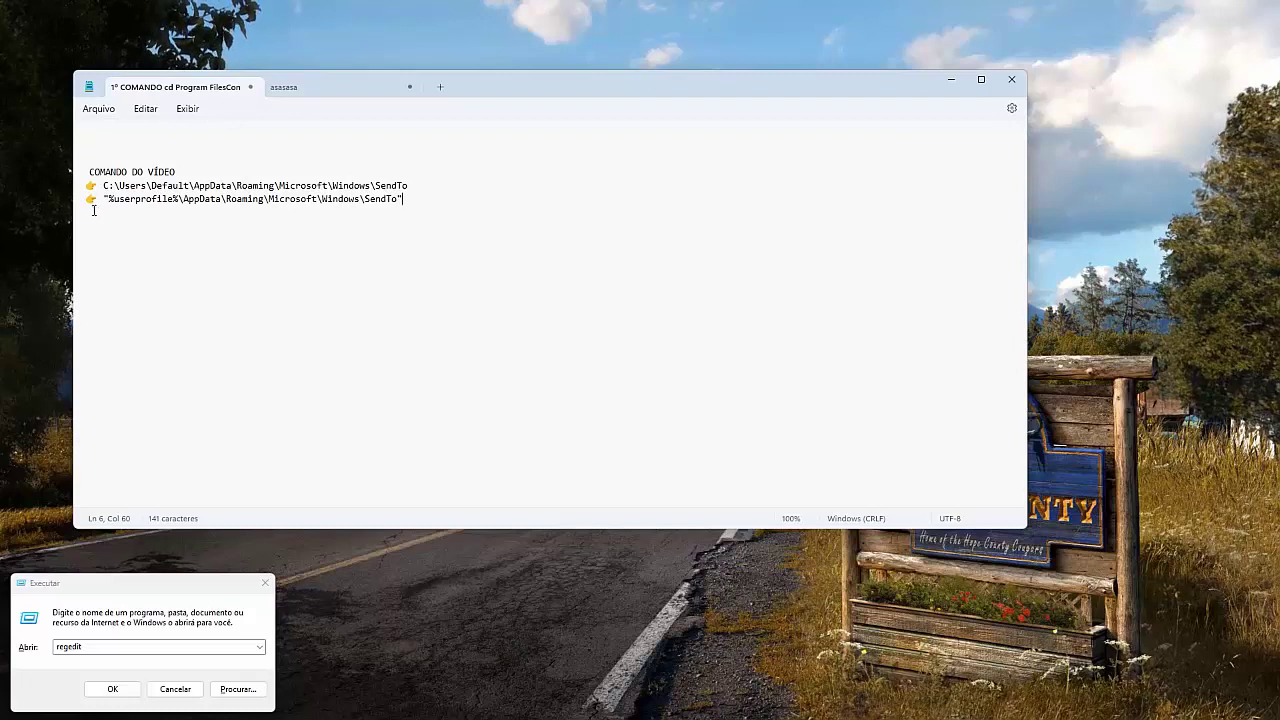
{"action": "left_click_drag", "start_coordinate": [103, 185], "coordinate": [411, 186]}
{"action": "key", "text": "ctrl+c"}
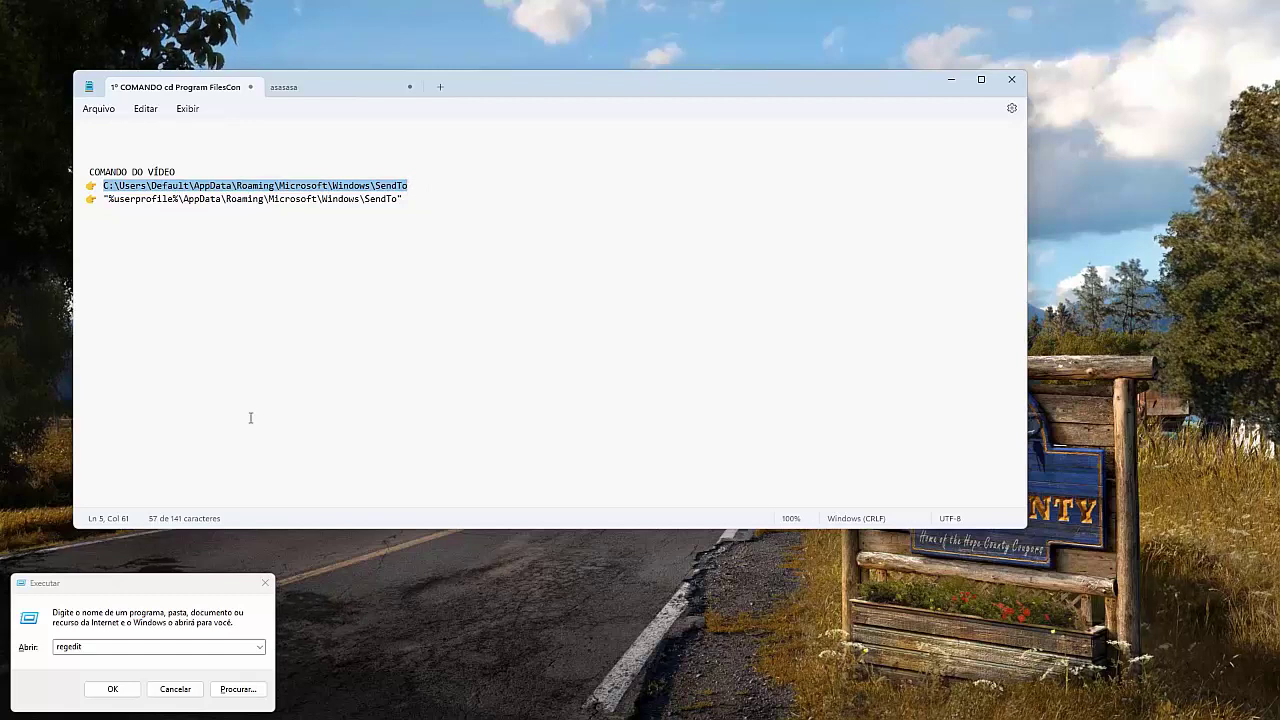
{"action": "double_click", "coordinate": [118, 646]}
{"action": "key", "text": "ctrl+v"}
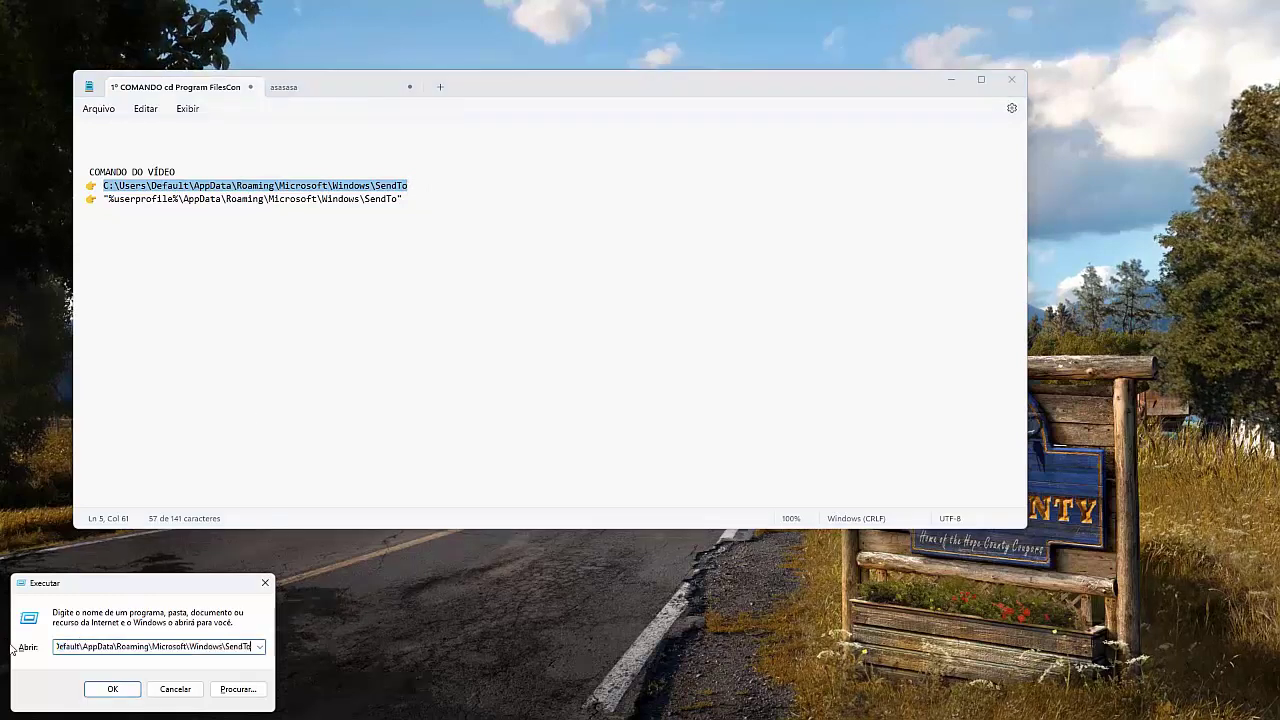
{"action": "left_click", "coordinate": [113, 689]}
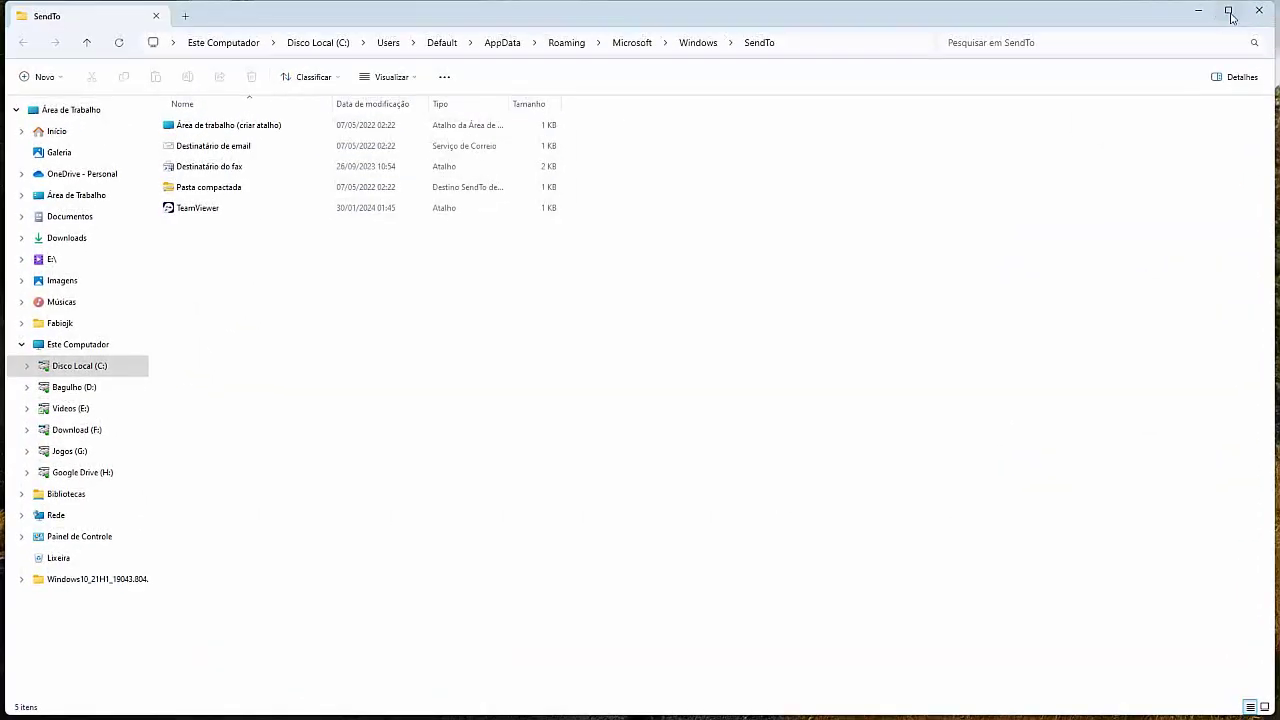
- Shrink the default SendTo folder window and reposition it so the paths in the notes stay visible
{"action": "left_click_drag", "start_coordinate": [1275, 63], "coordinate": [471, 187]}
{"action": "left_click_drag", "start_coordinate": [385, 4], "coordinate": [385, 308]}
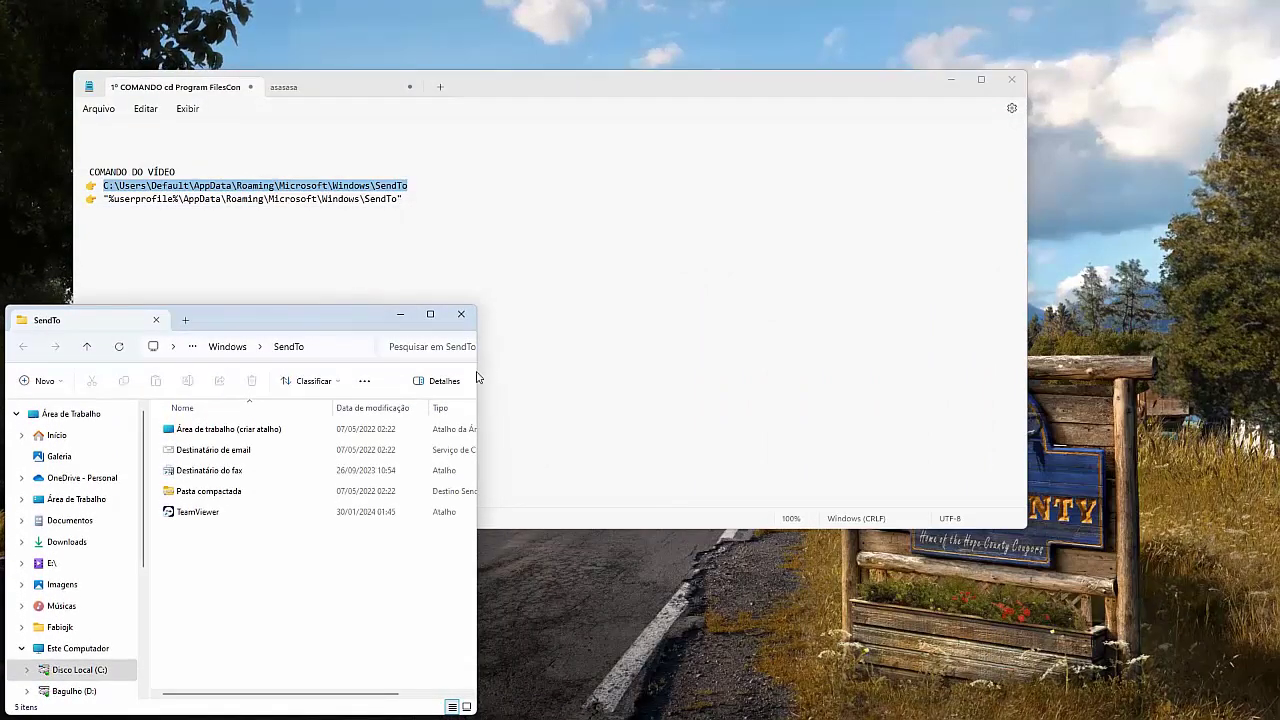
{"action": "left_click_drag", "start_coordinate": [477, 372], "coordinate": [570, 372]}
- Try to open "%userprofile%\AppData\Roaming\Microsoft\Windows\SendTo" through the Run dialog, using the second path copied from the notes
{"action": "left_click", "coordinate": [379, 232]}
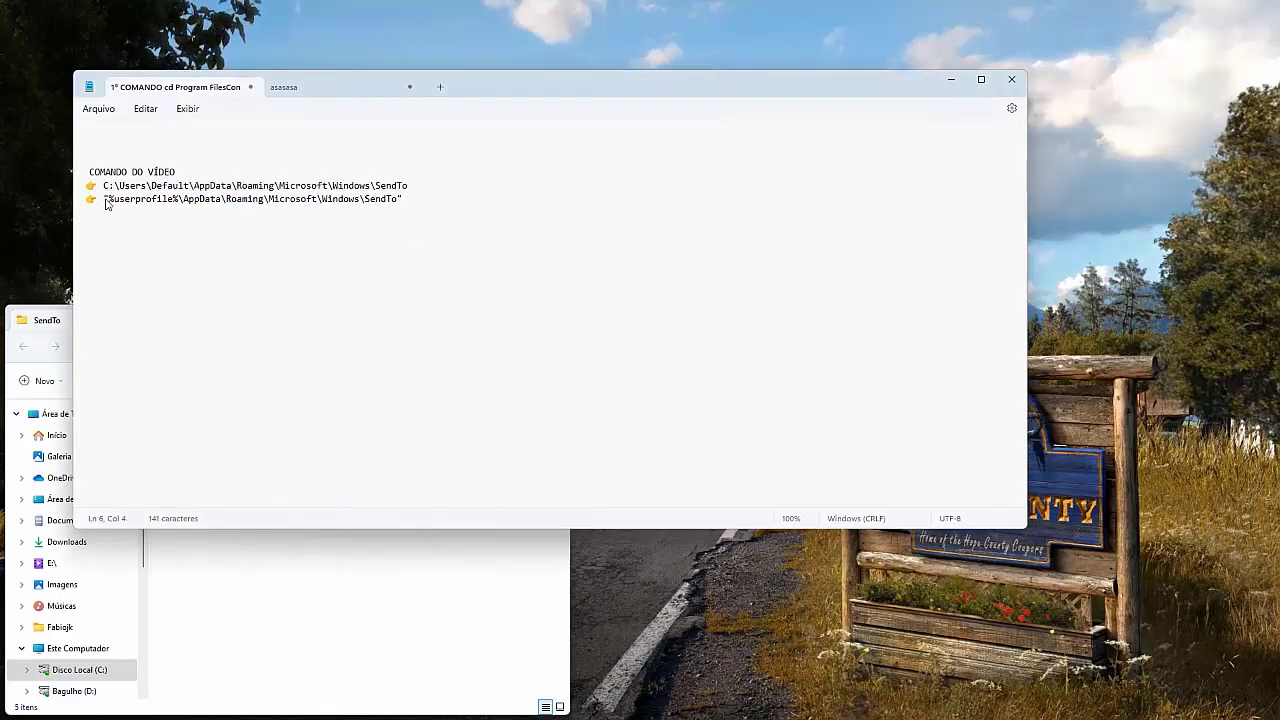
{"action": "left_click_drag", "start_coordinate": [105, 199], "coordinate": [405, 200]}
{"action": "key", "text": "ctrl+c"}
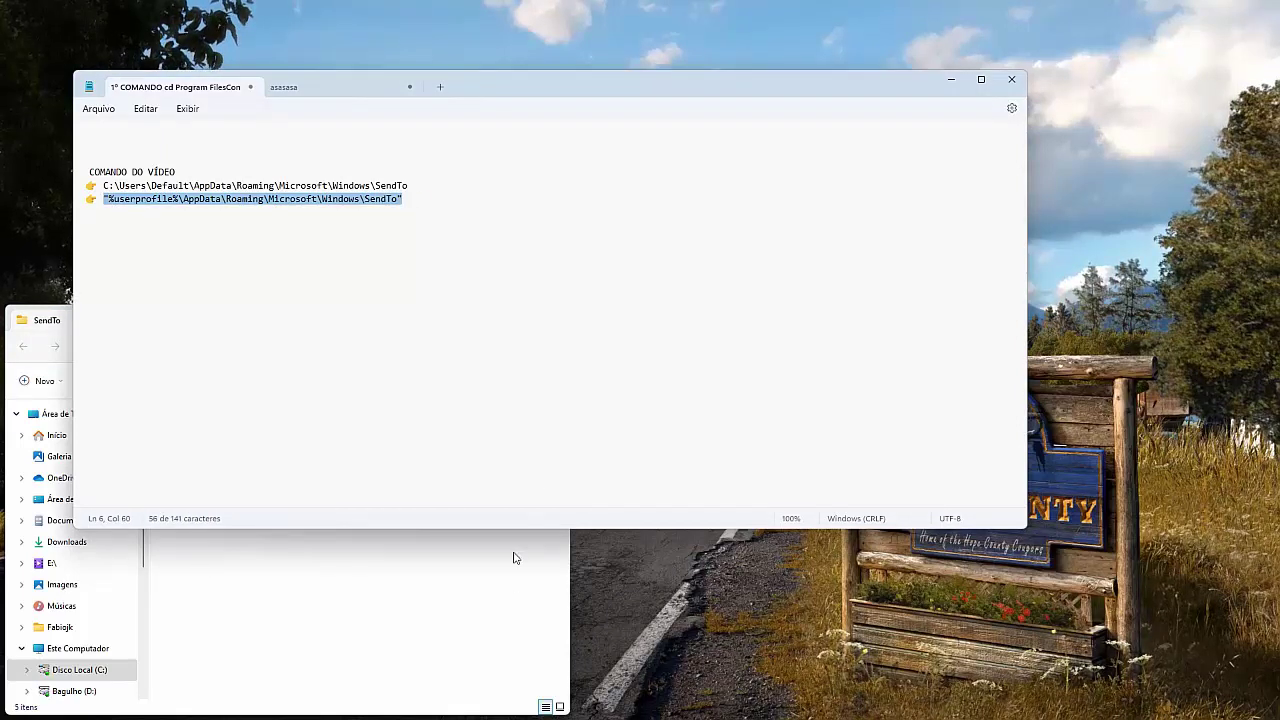
{"action": "left_click", "coordinate": [642, 668]}
{"action": "key", "text": "super+r"}
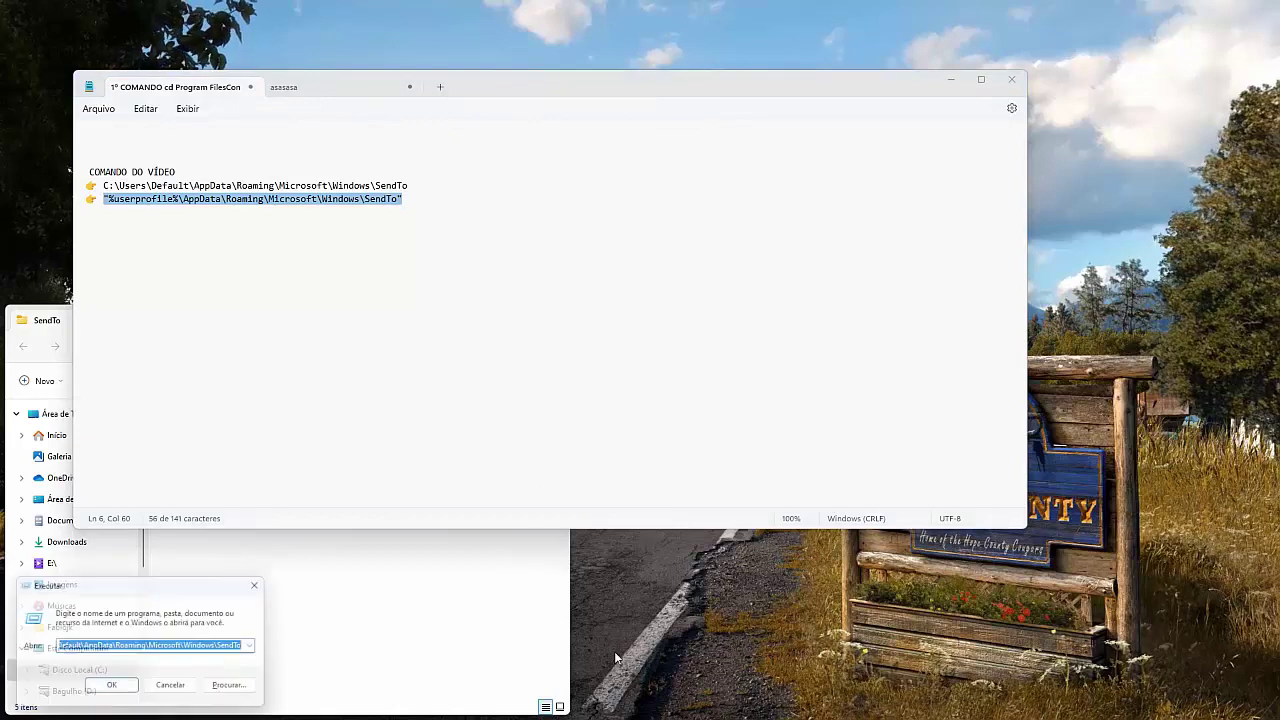
{"action": "key", "text": "ctrl+v"}
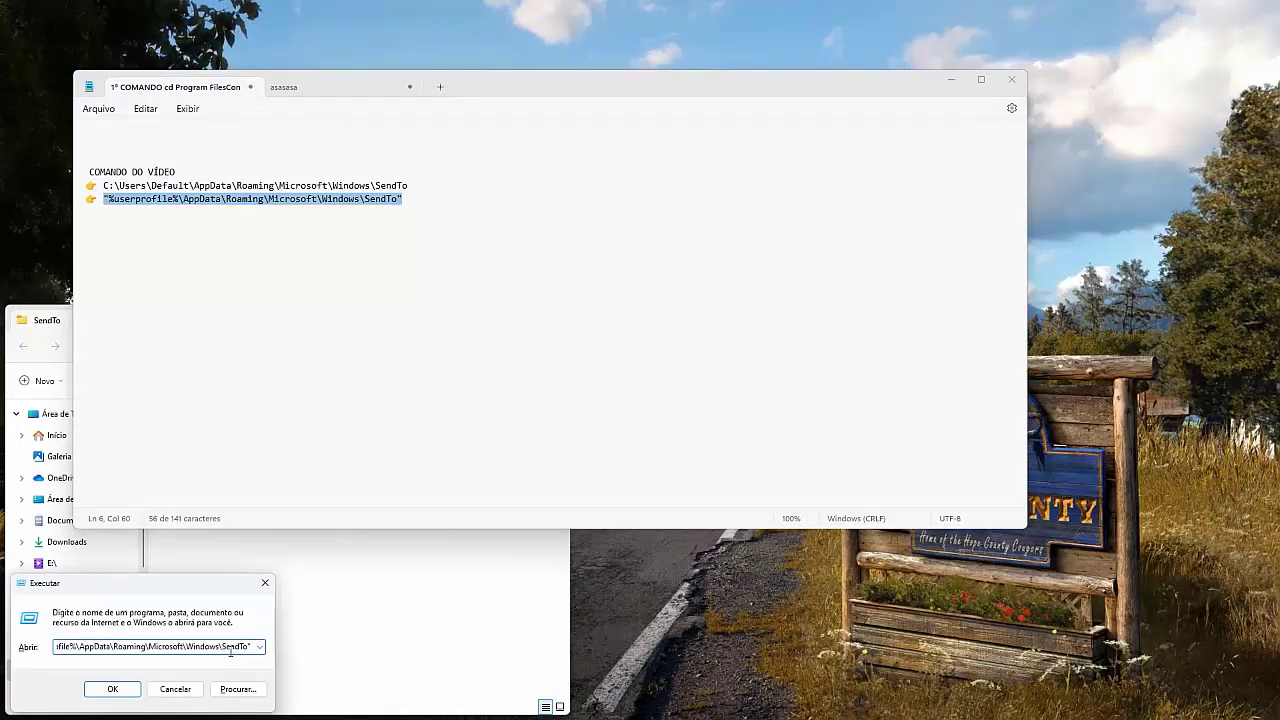
{"action": "left_click", "coordinate": [113, 689]}
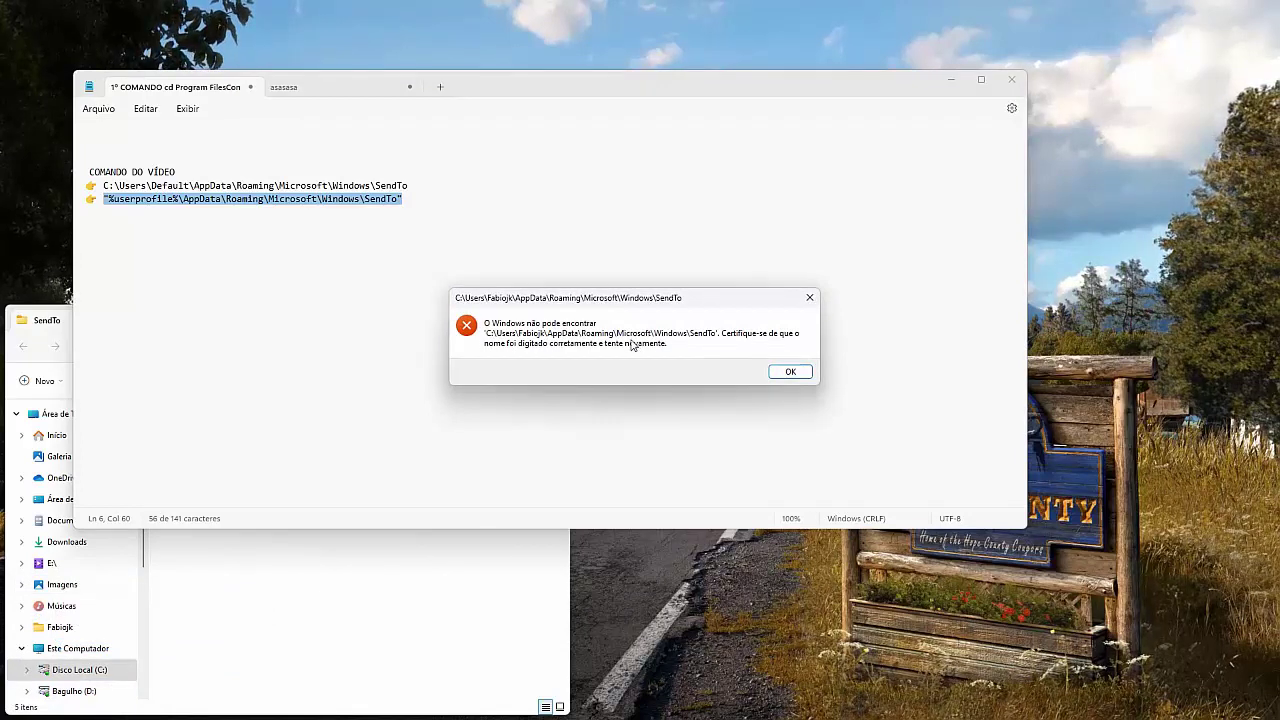
{"action": "left_click", "coordinate": [790, 372]}
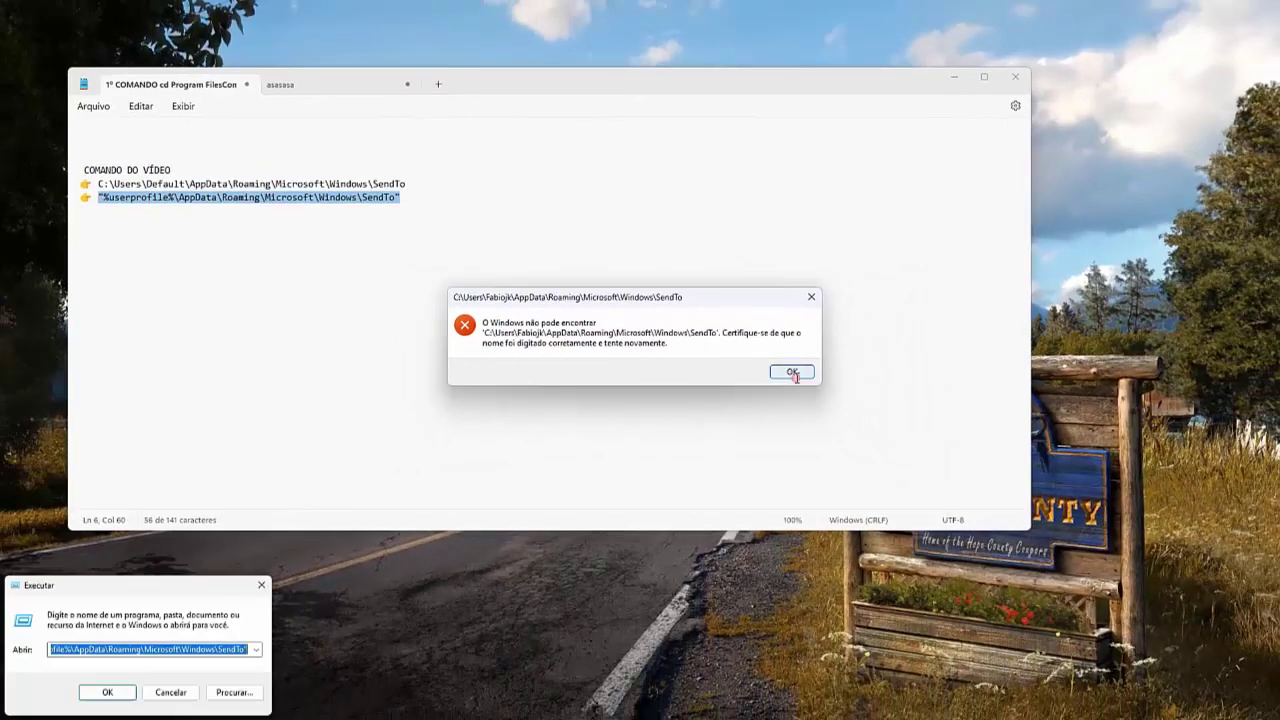
{"action": "left_click", "coordinate": [833, 374]}
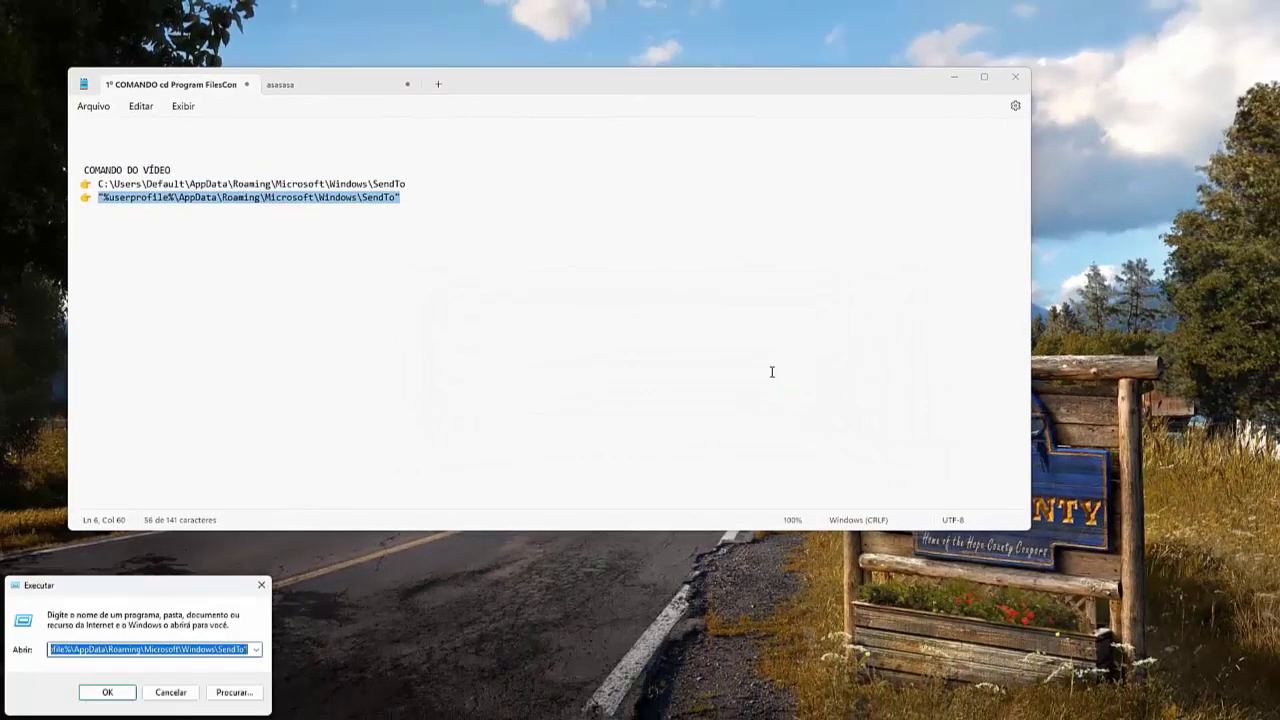
- Remove \SendTo from the end of the %userprofile% path in the notes, keeping the closing quotation mark
{"action": "left_click", "coordinate": [598, 355]}
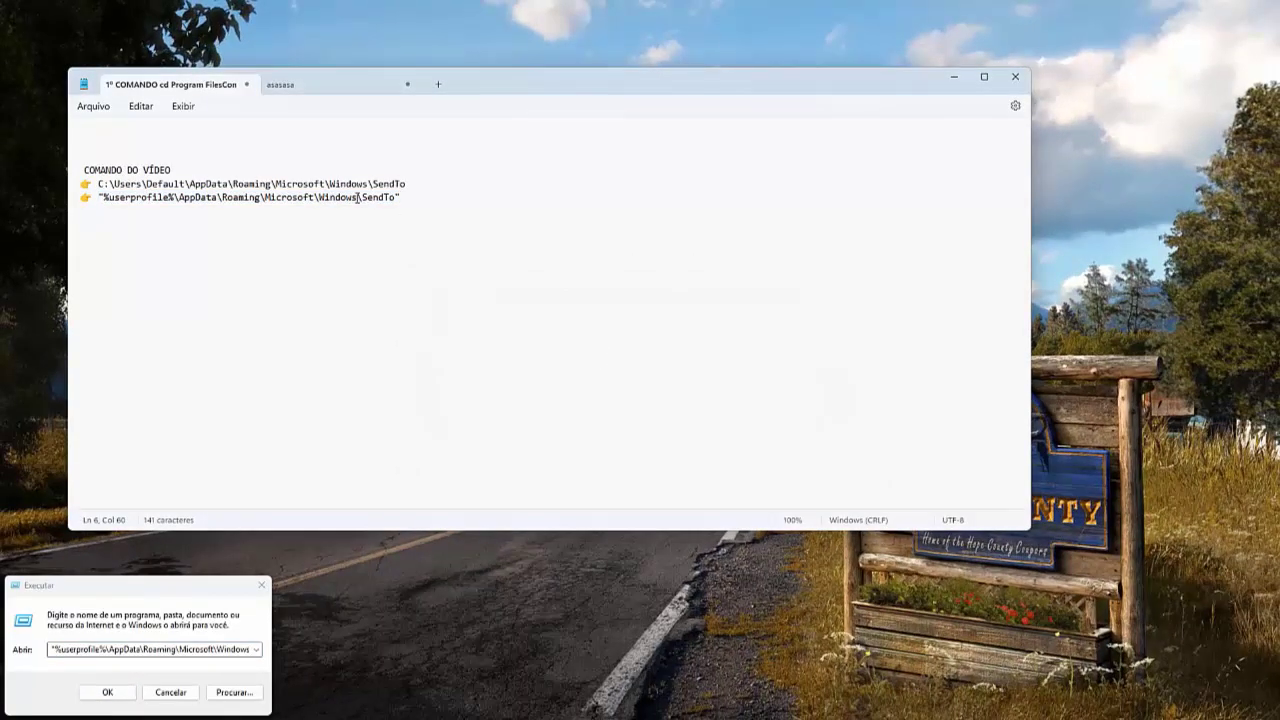
{"action": "left_click_drag", "start_coordinate": [358, 201], "coordinate": [387, 202]}
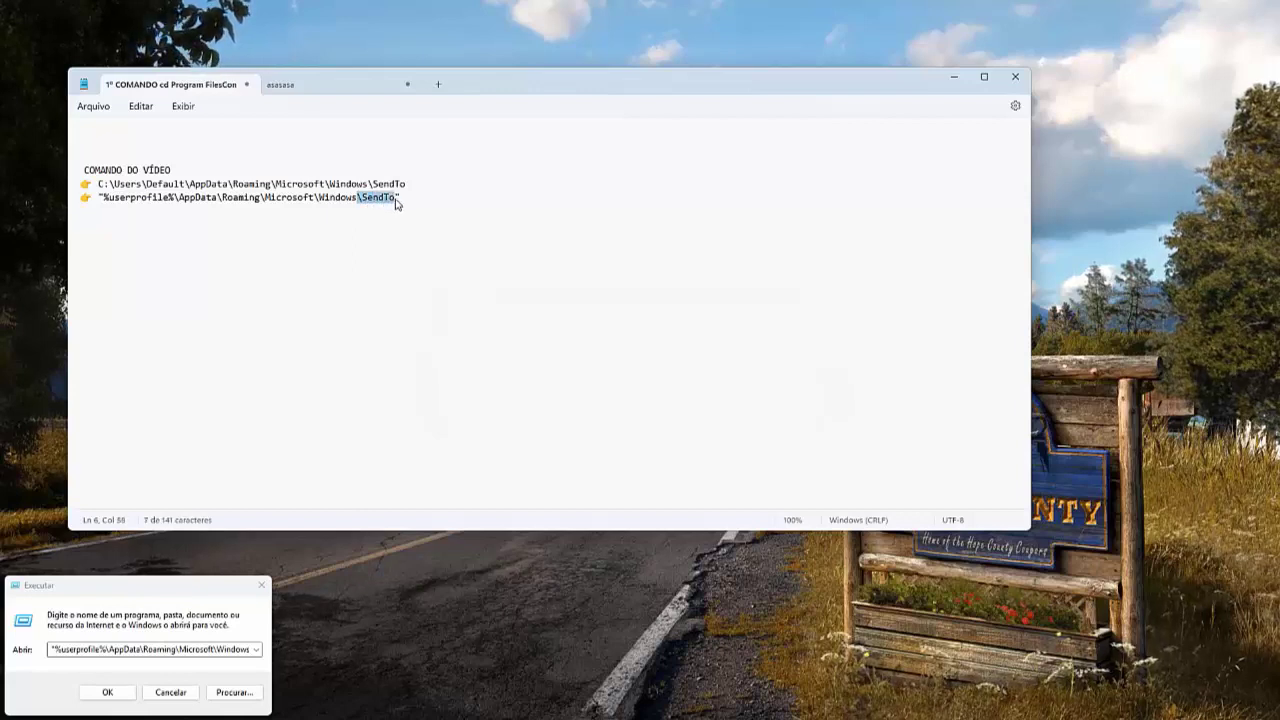
{"action": "key", "text": "BackSpace"}
{"action": "left_click", "coordinate": [368, 197]}
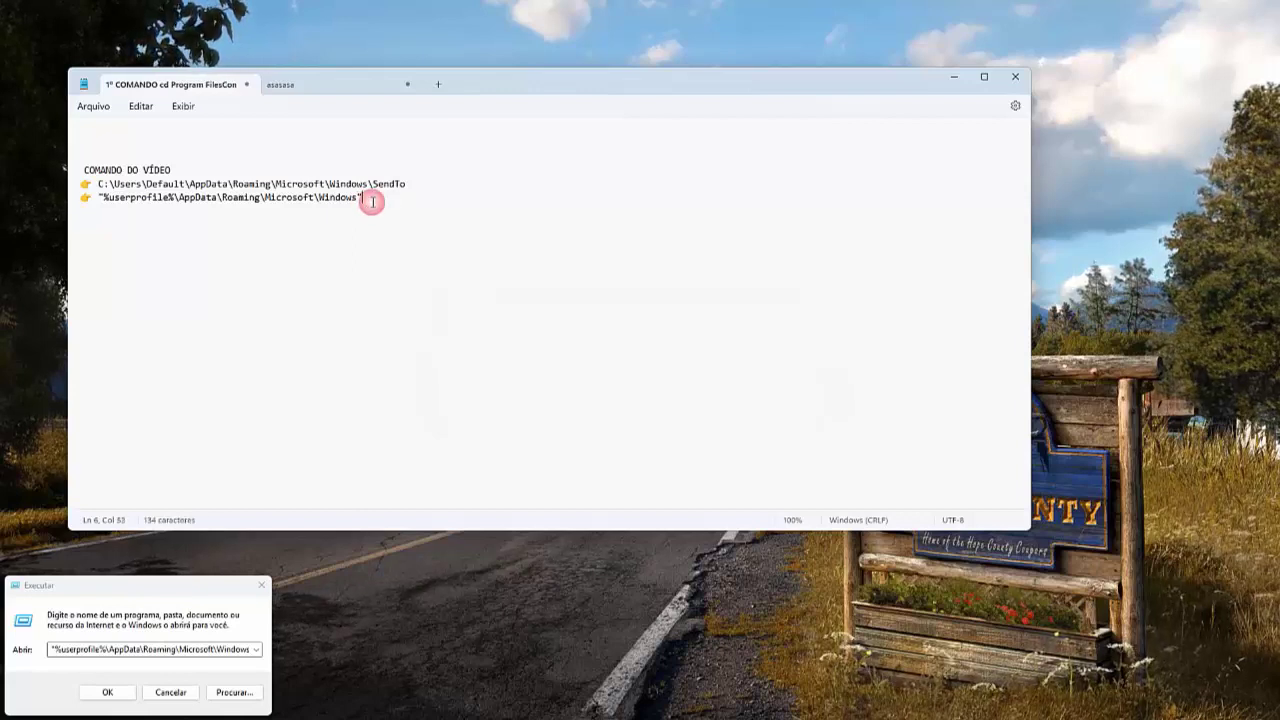
- Open "%userprofile%\AppData\Roaming\Microsoft\Windows" from the Run dialog and move the folder window clear of the paths in the notes
{"action": "left_click_drag", "start_coordinate": [368, 197], "coordinate": [94, 198]}
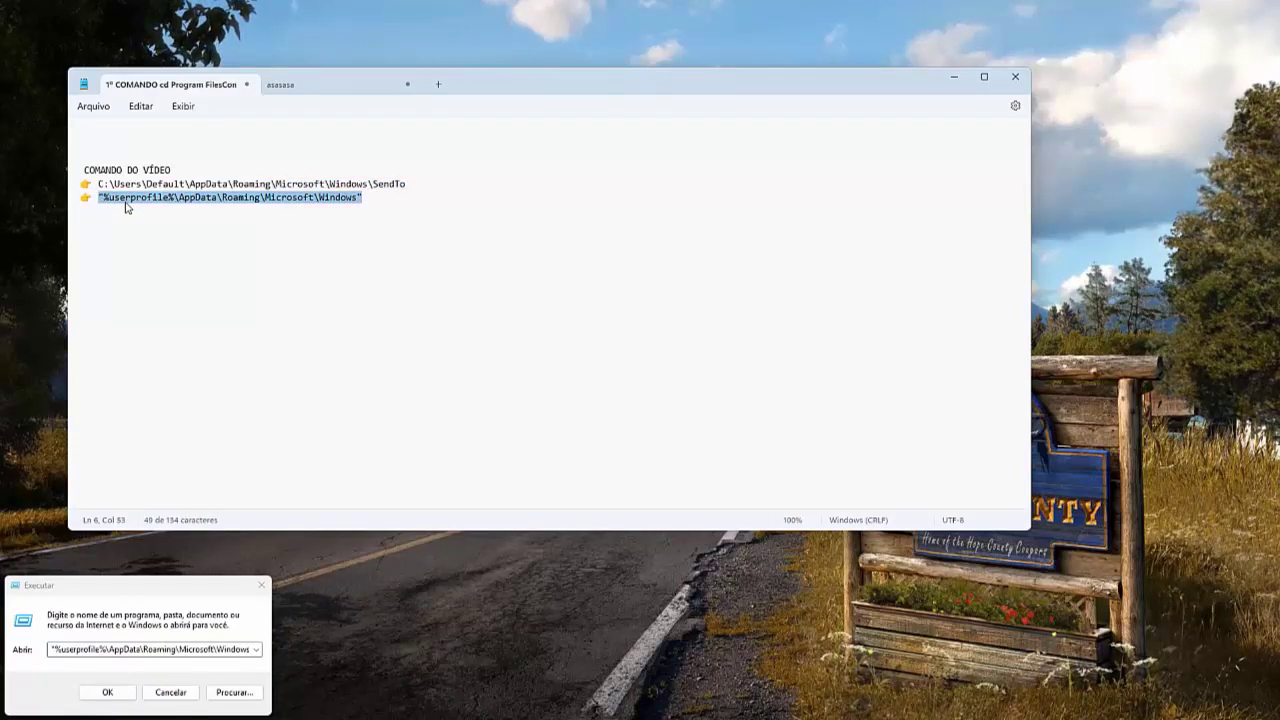
{"action": "left_click", "coordinate": [199, 649]}
{"action": "key", "text": "ctrl+c"}
{"action": "key", "text": "BackSpace"}
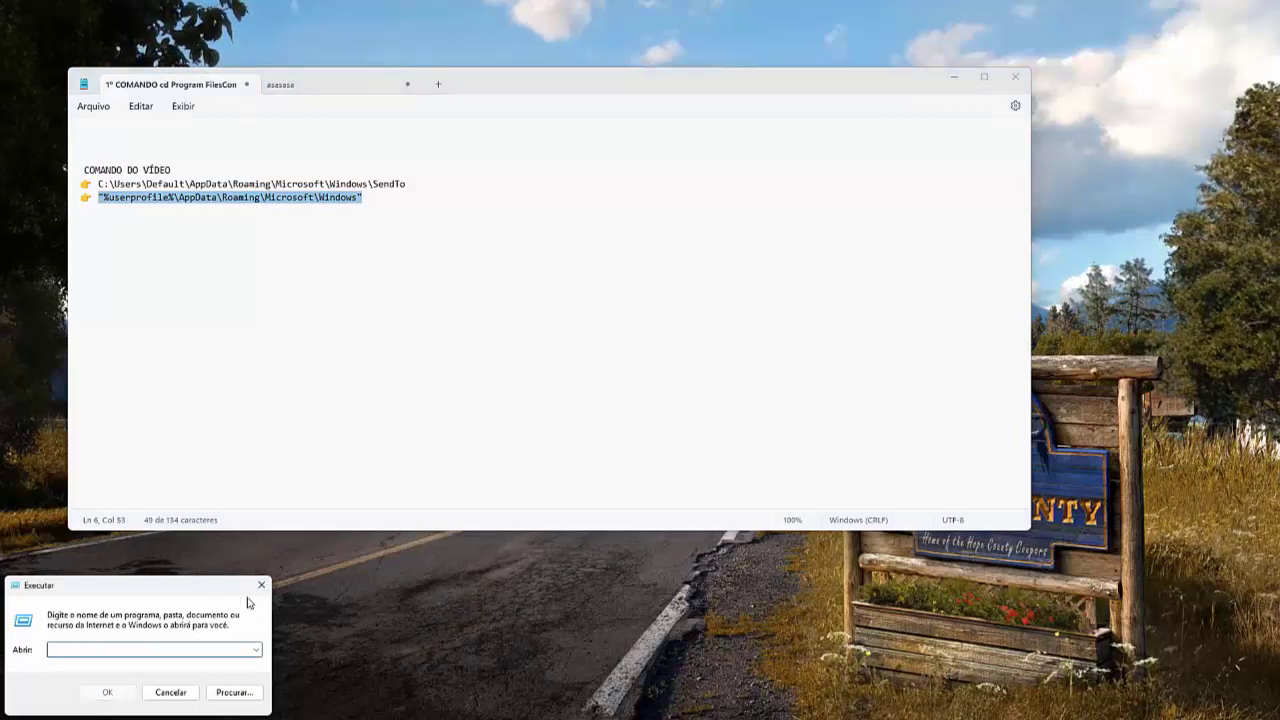
{"action": "key", "text": "ctrl+v"}
{"action": "left_click", "coordinate": [105, 692]}
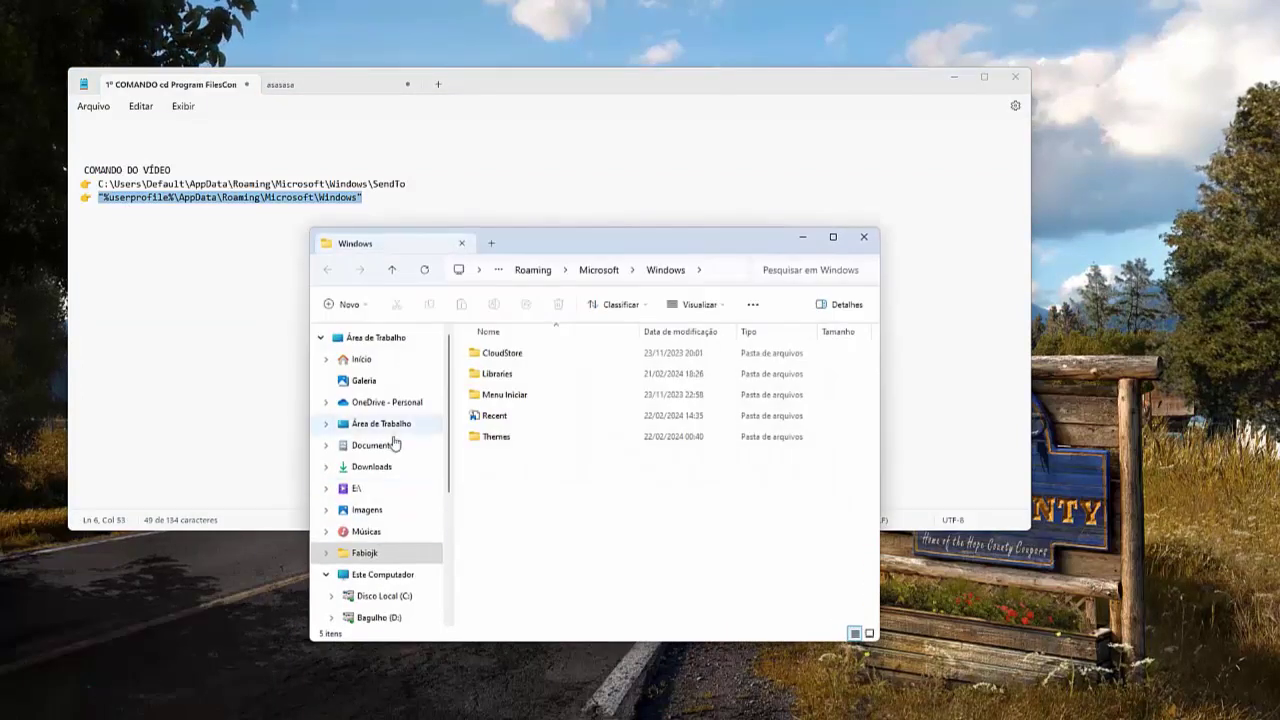
{"action": "left_click_drag", "start_coordinate": [563, 246], "coordinate": [796, 167]}
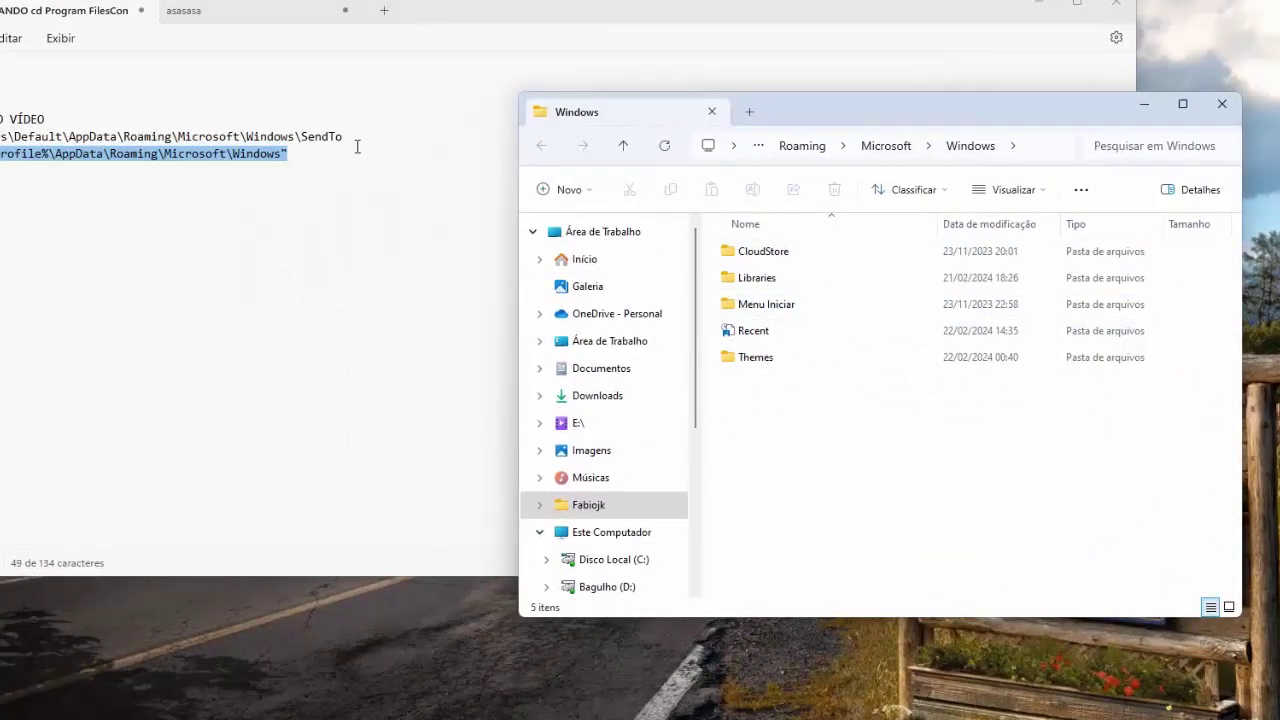
- Create a folder named SendTo in the user's Windows folder, copying the name from the notes, and close the folder window
{"action": "left_click_drag", "start_coordinate": [345, 139], "coordinate": [307, 140]}
{"action": "key", "text": "ctrl+c"}
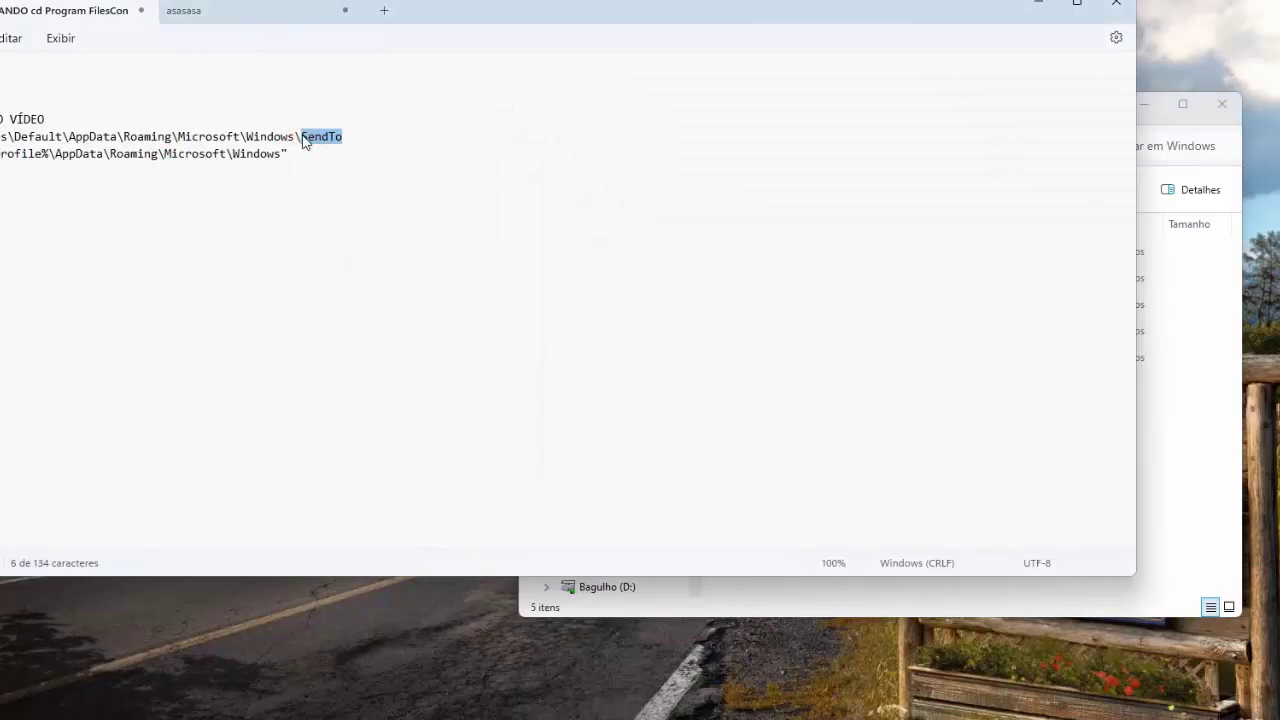
{"action": "left_click", "coordinate": [1170, 556]}
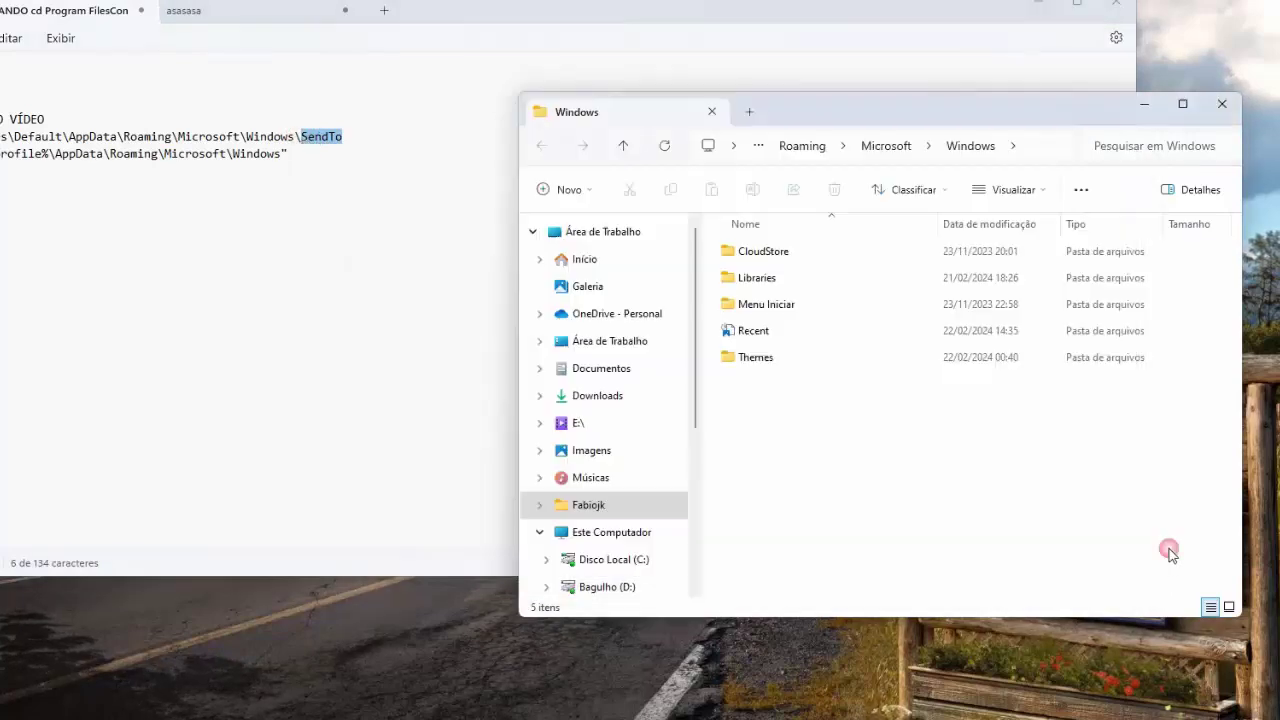
{"action": "right_click", "coordinate": [817, 445]}
{"action": "mouse_move", "coordinate": [862, 580]}
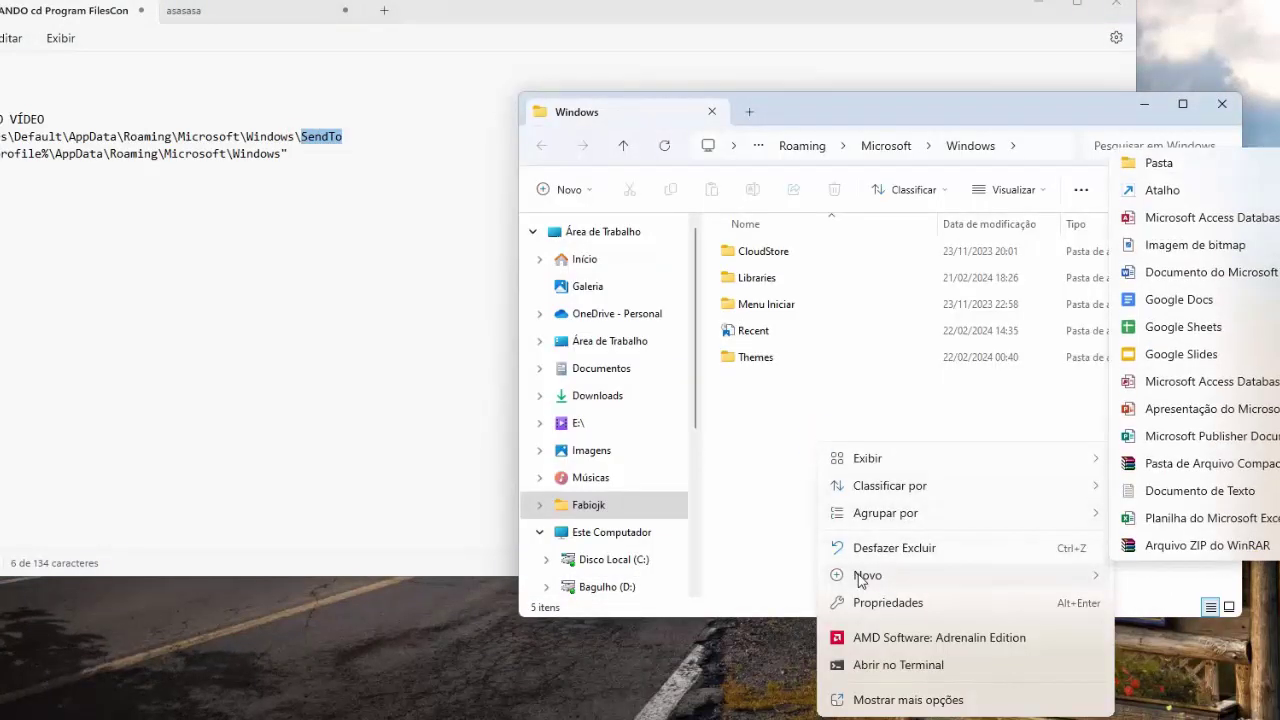
{"action": "left_click", "coordinate": [1158, 163]}
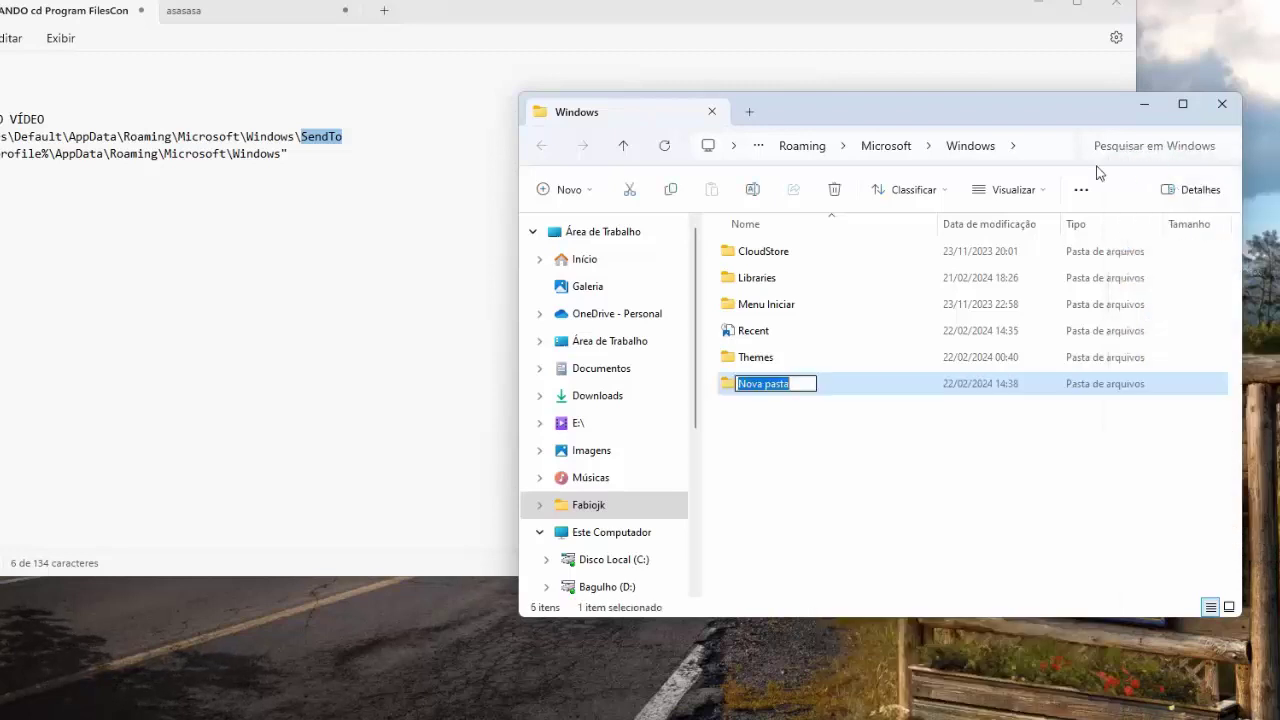
{"action": "key", "text": "ctrl+v"}
{"action": "left_click", "coordinate": [944, 474]}
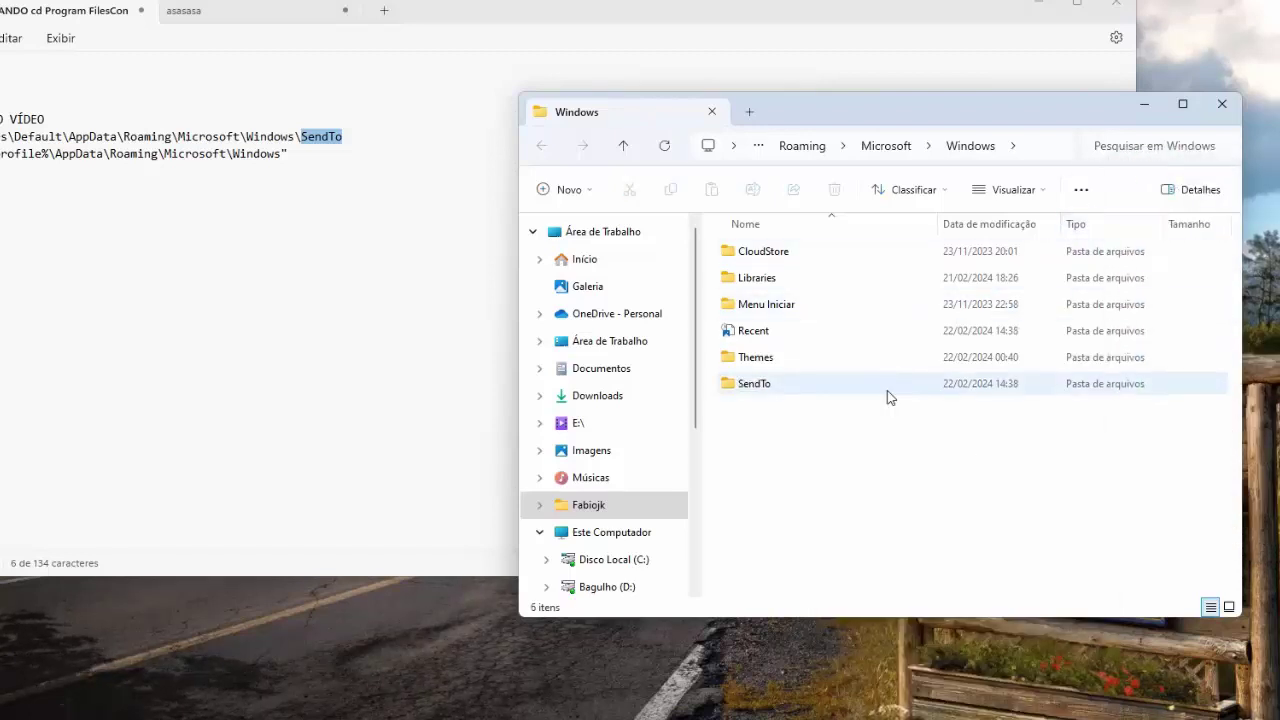
{"action": "left_click", "coordinate": [1221, 104]}
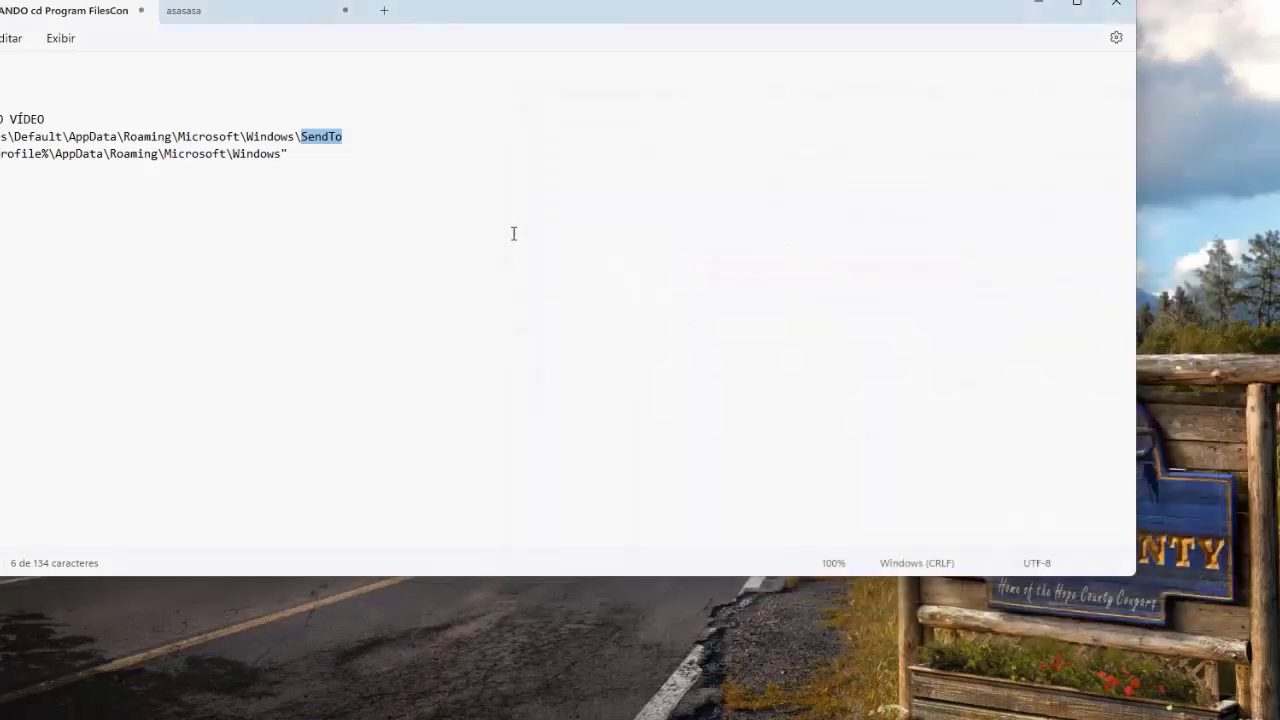
- Undo the removal of \SendTo from the %userprofile% path in the notes
{"action": "right_click", "coordinate": [318, 234]}
{"action": "left_click", "coordinate": [403, 255]}
{"action": "left_click", "coordinate": [349, 223]}
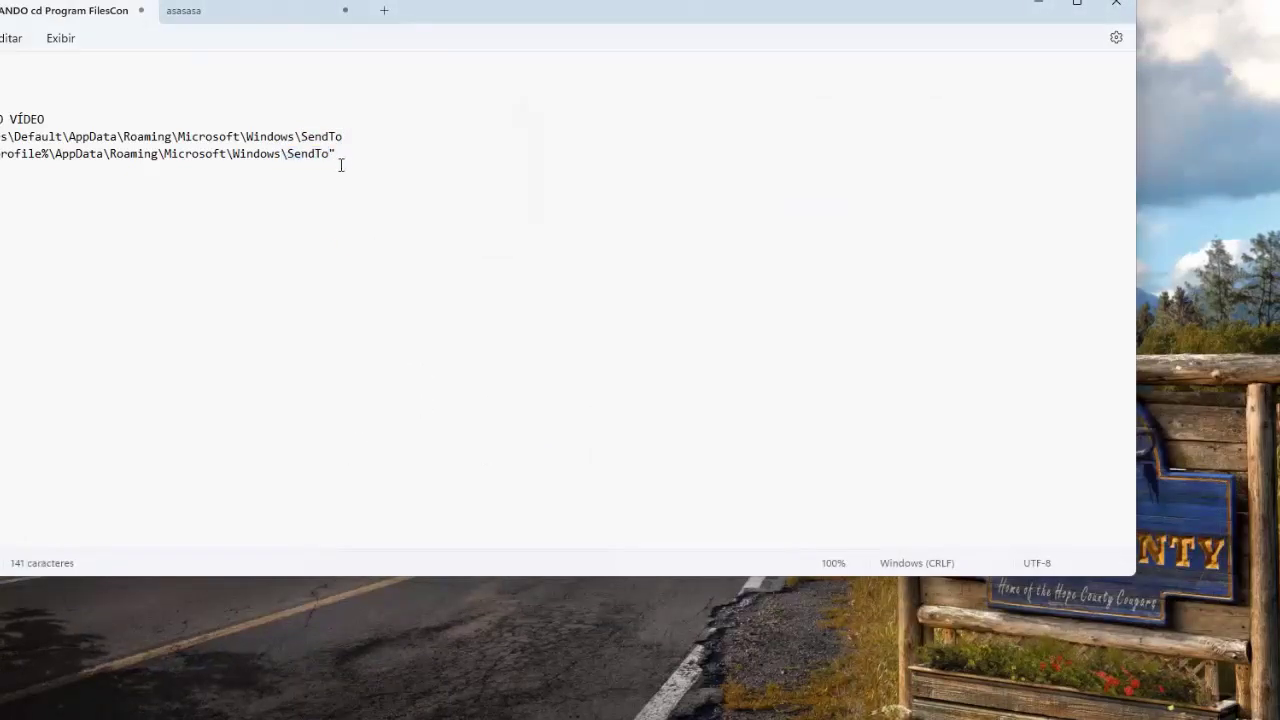
- Copy the full "%userprofile%\AppData\Roaming\Microsoft\Windows\SendTo" path from the notes and open it with the Run dialog
{"action": "left_click_drag", "start_coordinate": [340, 154], "coordinate": [0, 154]}
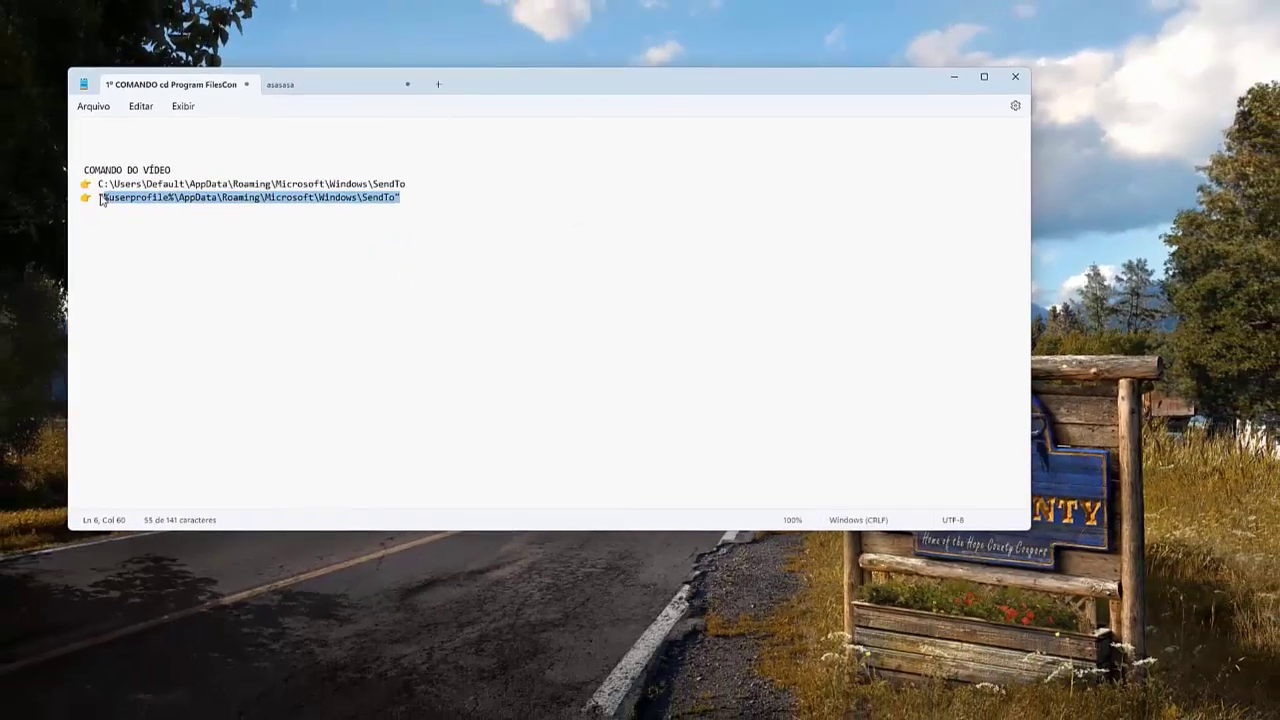
{"action": "left_click_drag", "start_coordinate": [101, 200], "coordinate": [97, 198]}
{"action": "key", "text": "ctrl+c"}
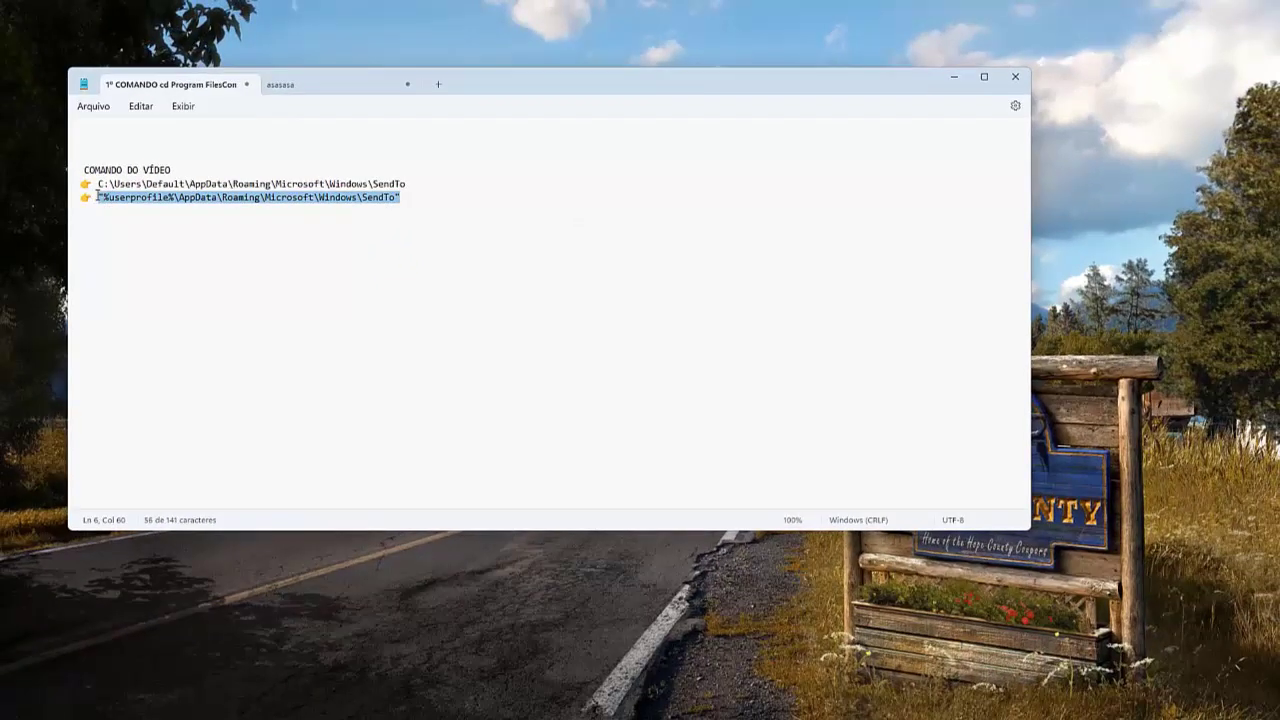
{"action": "mouse_move", "coordinate": [331, 712]}
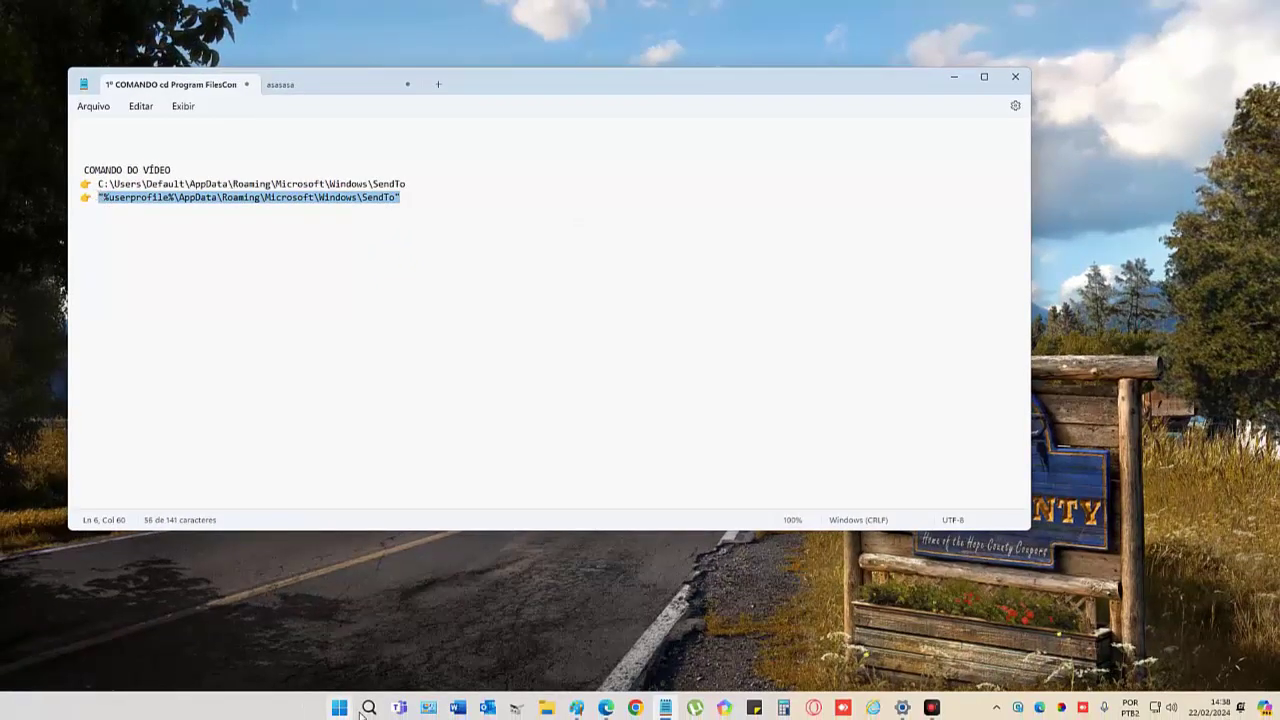
{"action": "key", "text": "super+r"}
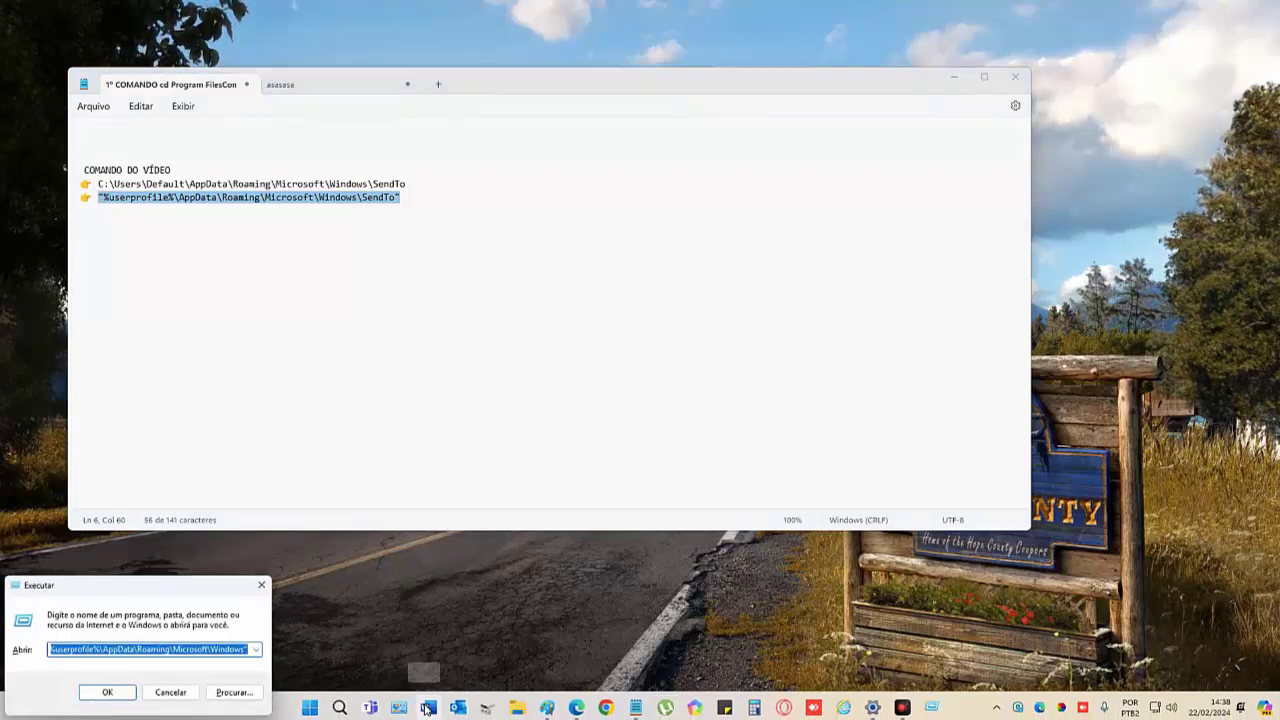
{"action": "key", "text": "BackSpace"}
{"action": "key", "text": "ctrl+v"}
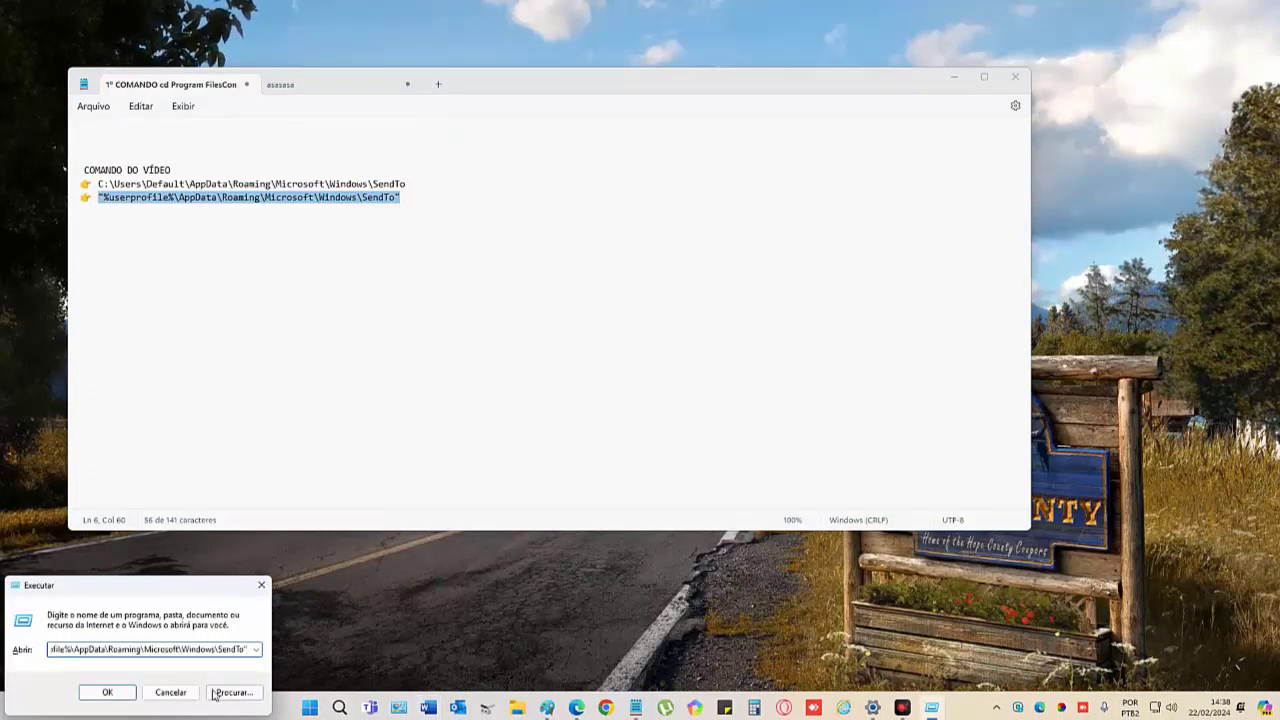
{"action": "left_click", "coordinate": [107, 692]}
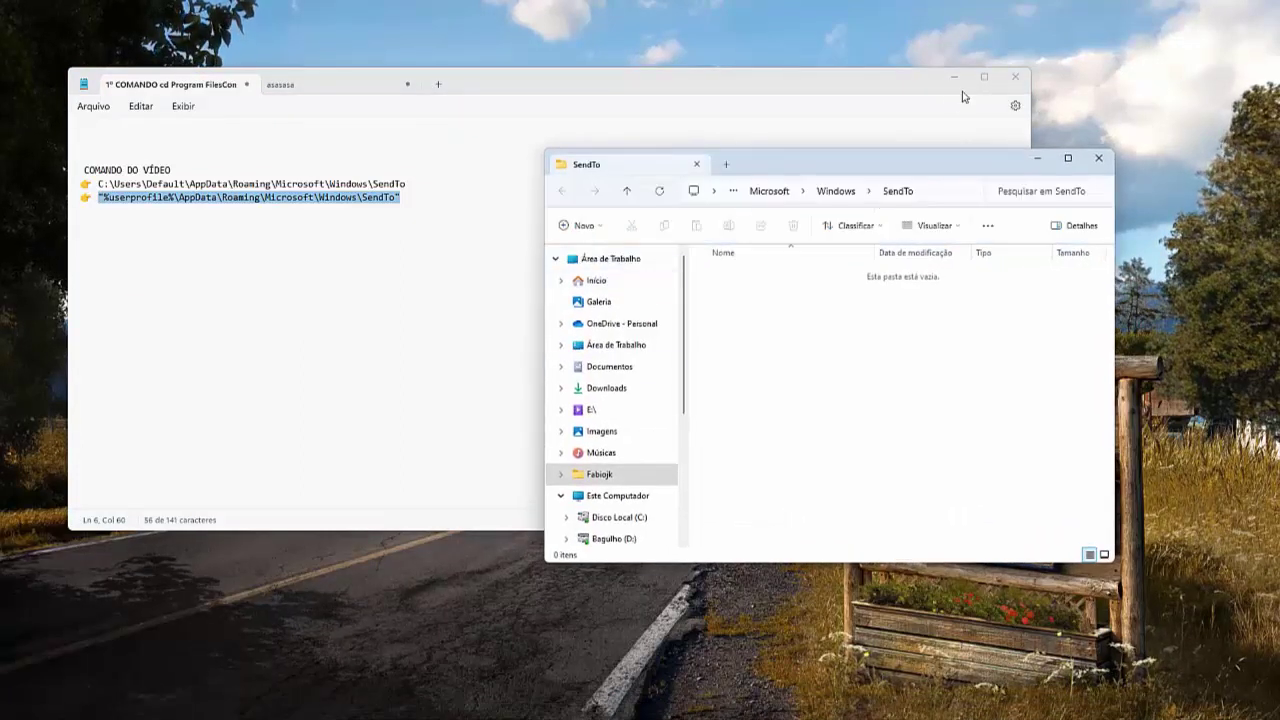
- Minimise the notes and move the user's empty SendTo folder window to the far side of the desktop
{"action": "left_click", "coordinate": [958, 80]}
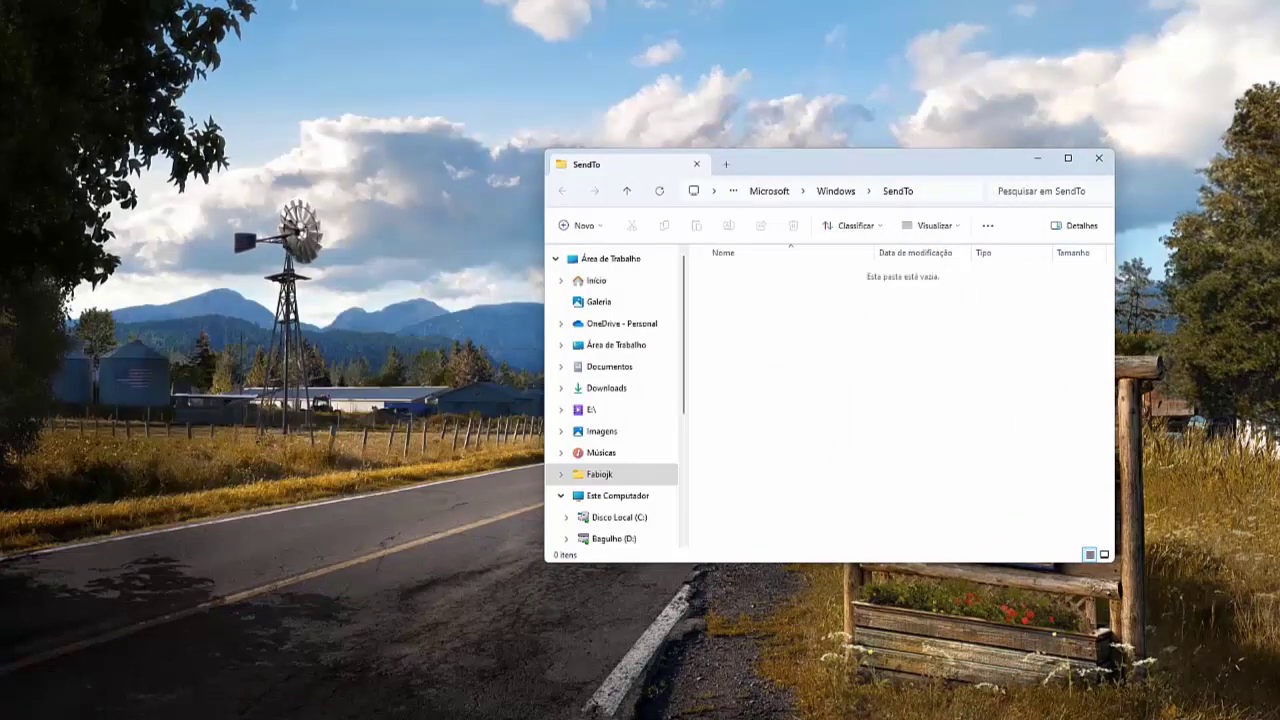
{"action": "key", "text": "super+Down"}
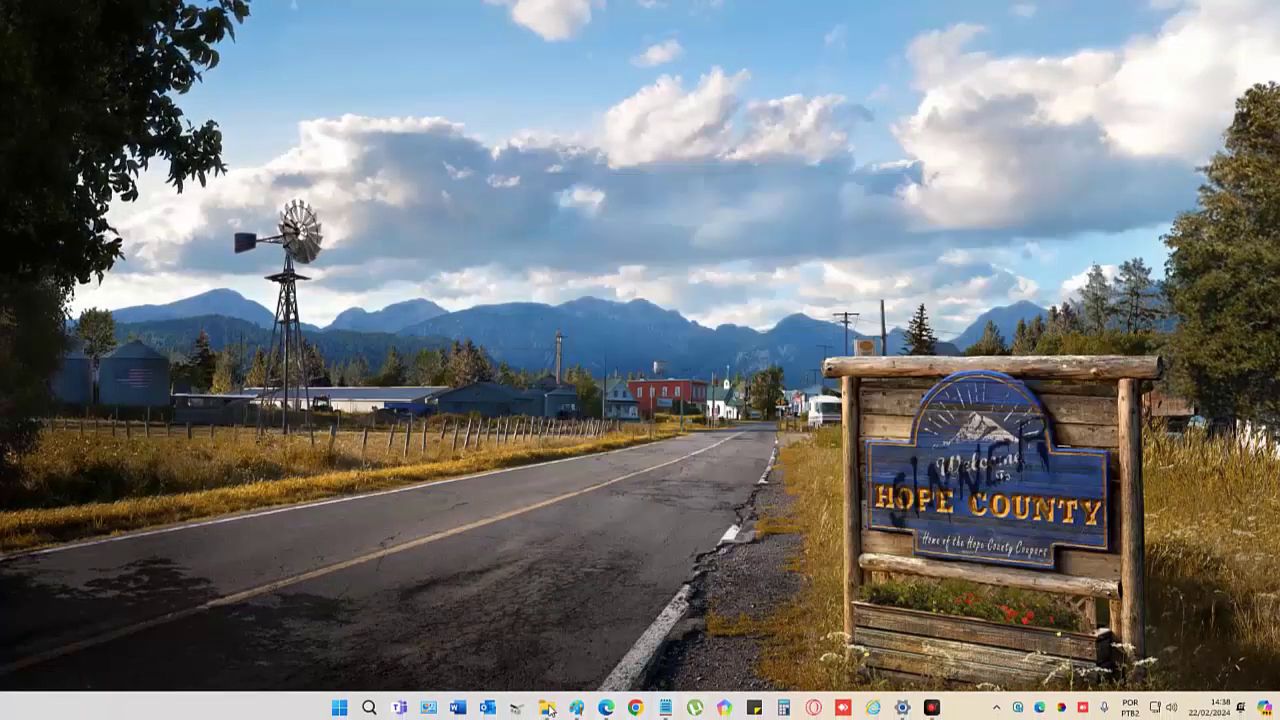
{"action": "left_click", "coordinate": [547, 709]}
{"action": "left_click_drag", "start_coordinate": [875, 165], "coordinate": [982, 157]}
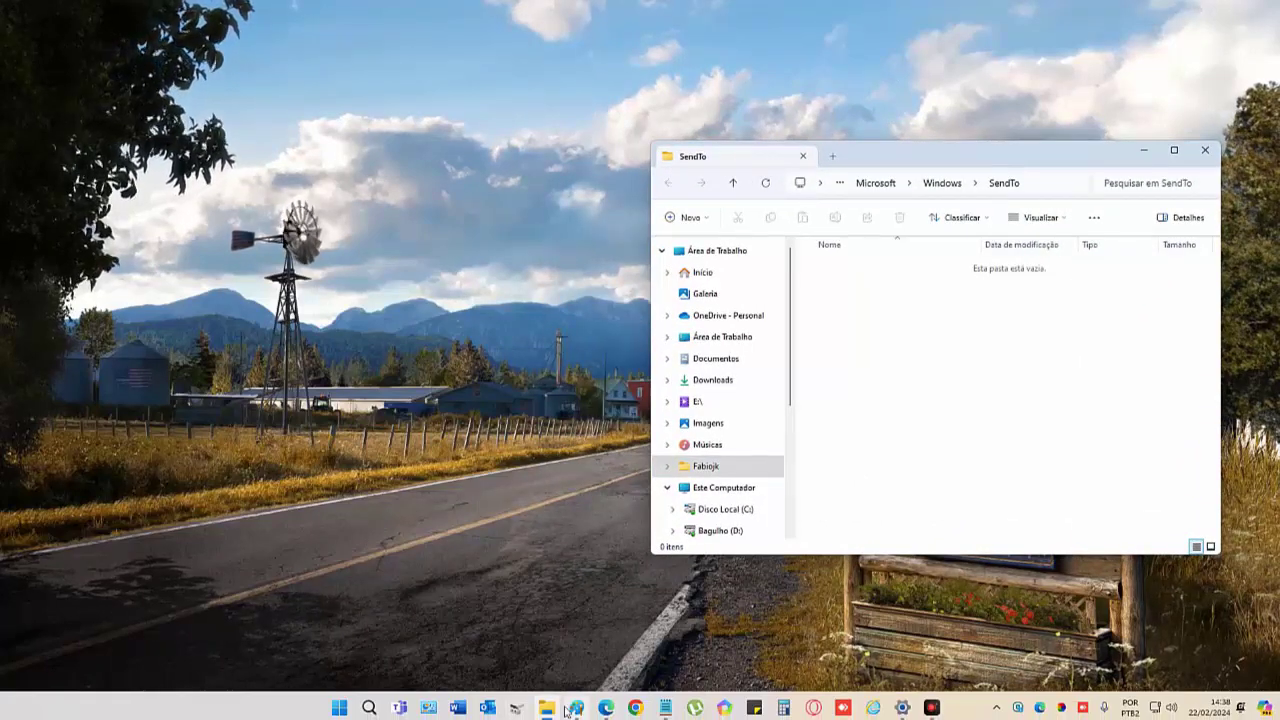
{"action": "left_click", "coordinate": [549, 711]}
{"action": "left_click", "coordinate": [548, 710]}
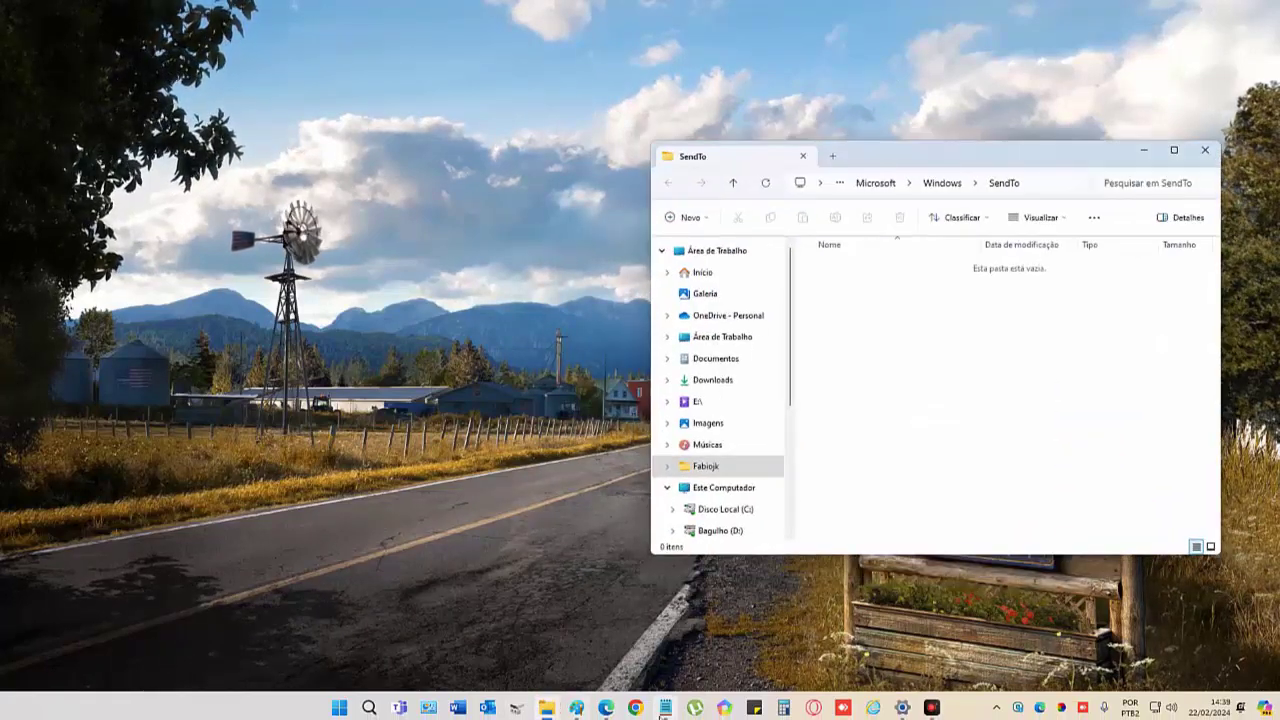
- Copy C:\Users\Default\AppData\Roaming\Microsoft\Windows\SendTo from the notes, open it with the Run dialog and arrange both SendTo windows side by side
{"action": "left_click", "coordinate": [664, 709]}
{"action": "left_click", "coordinate": [414, 194]}
{"action": "triple_click", "coordinate": [181, 182]}
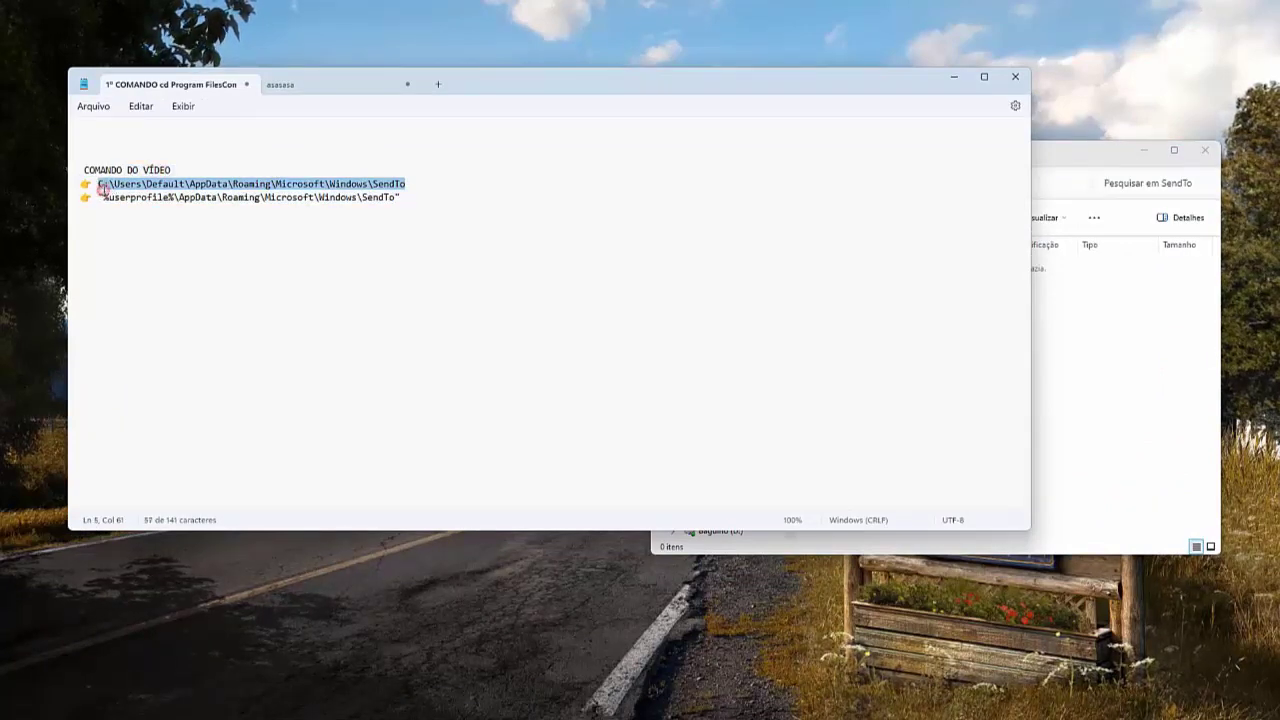
{"action": "left_click", "coordinate": [953, 80]}
{"action": "key", "text": "super+r"}
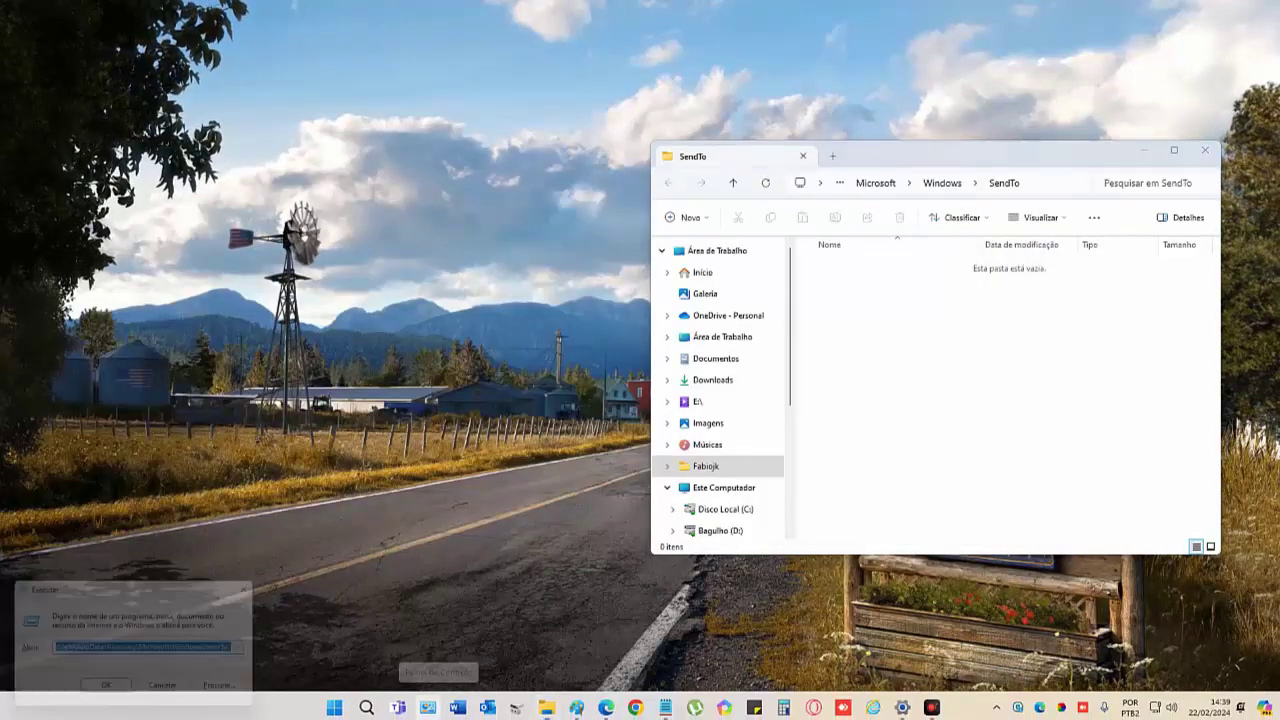
{"action": "key", "text": "BackSpace"}
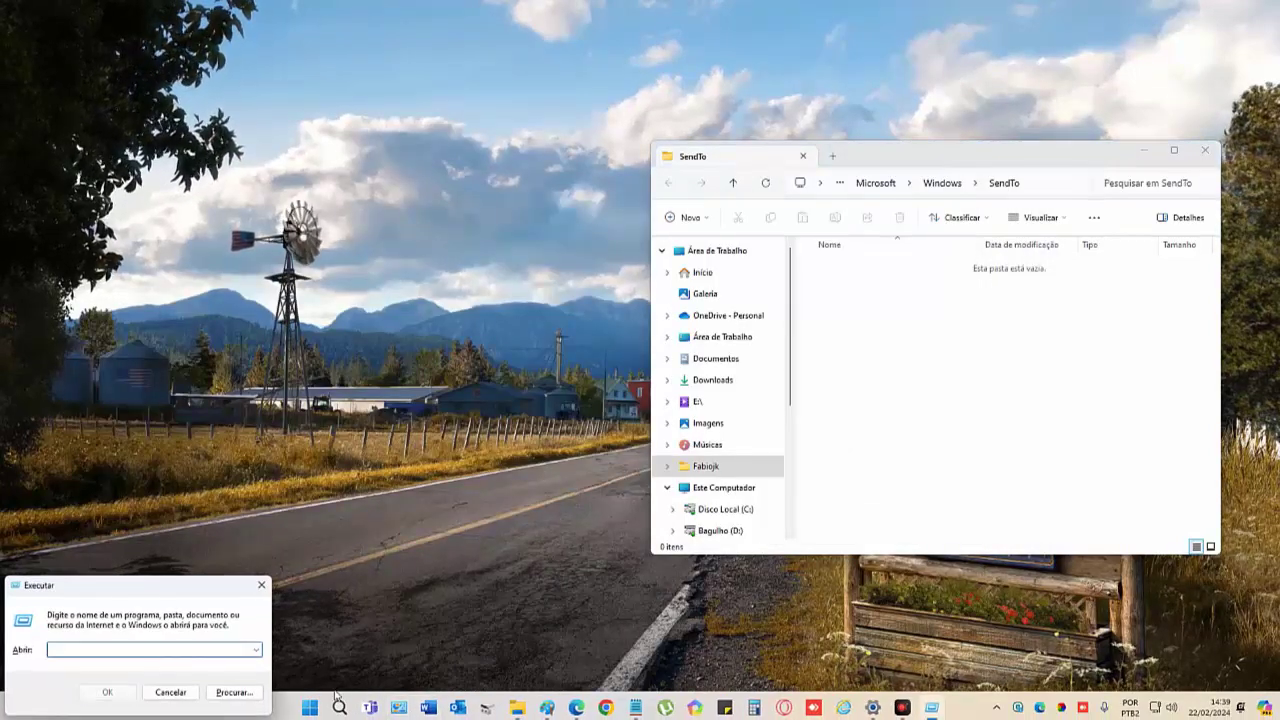
{"action": "key", "text": "ctrl+v"}
{"action": "key", "text": "Return"}
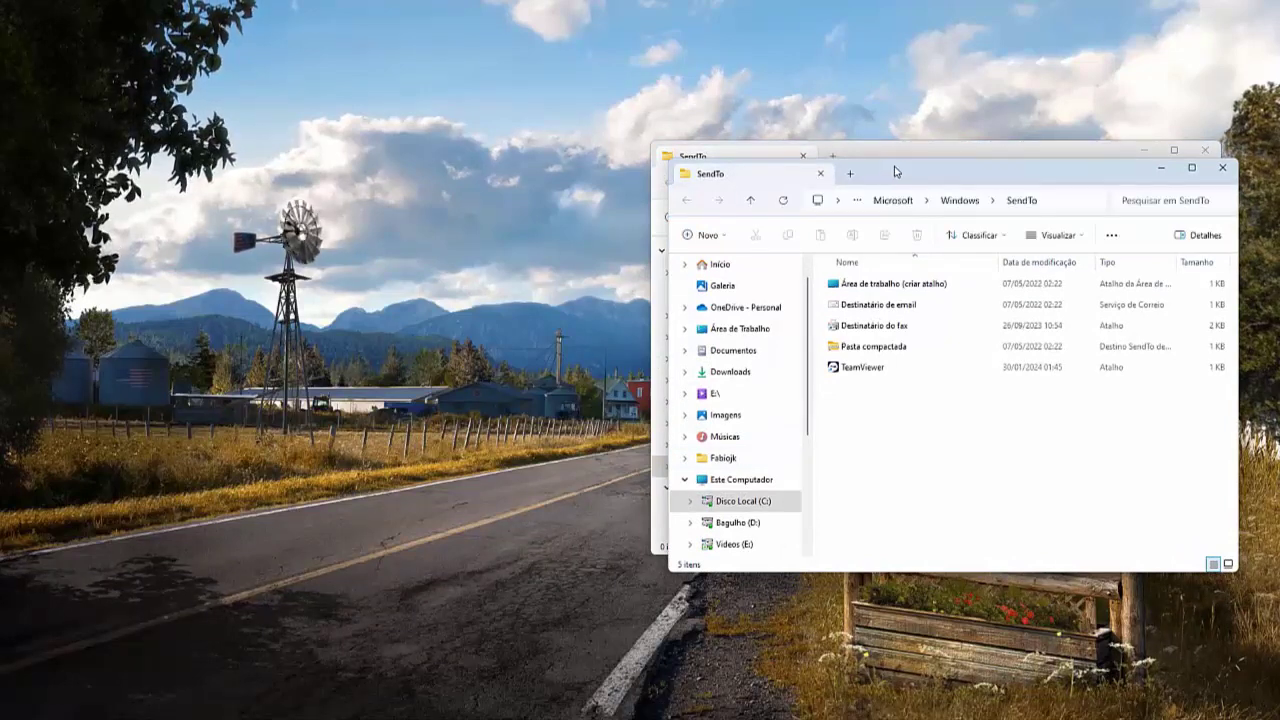
{"action": "left_click_drag", "start_coordinate": [897, 155], "coordinate": [284, 107]}
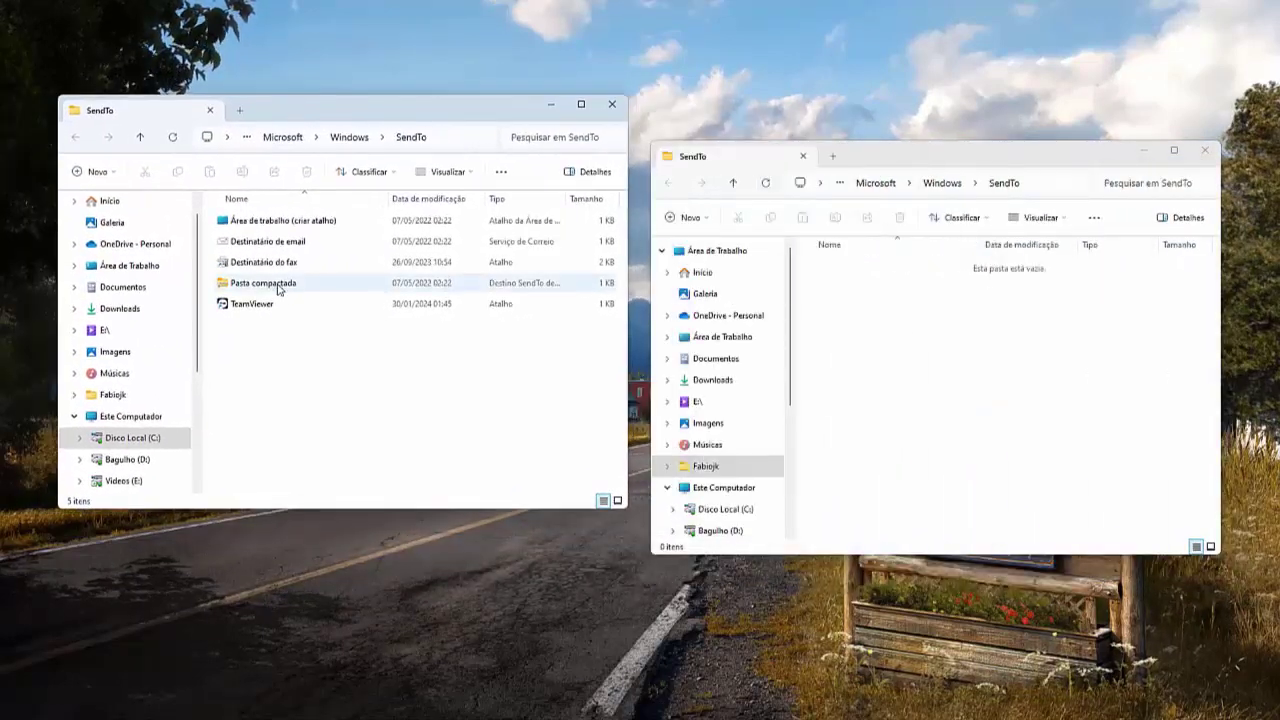
{"action": "left_click_drag", "start_coordinate": [1010, 162], "coordinate": [1034, 119]}
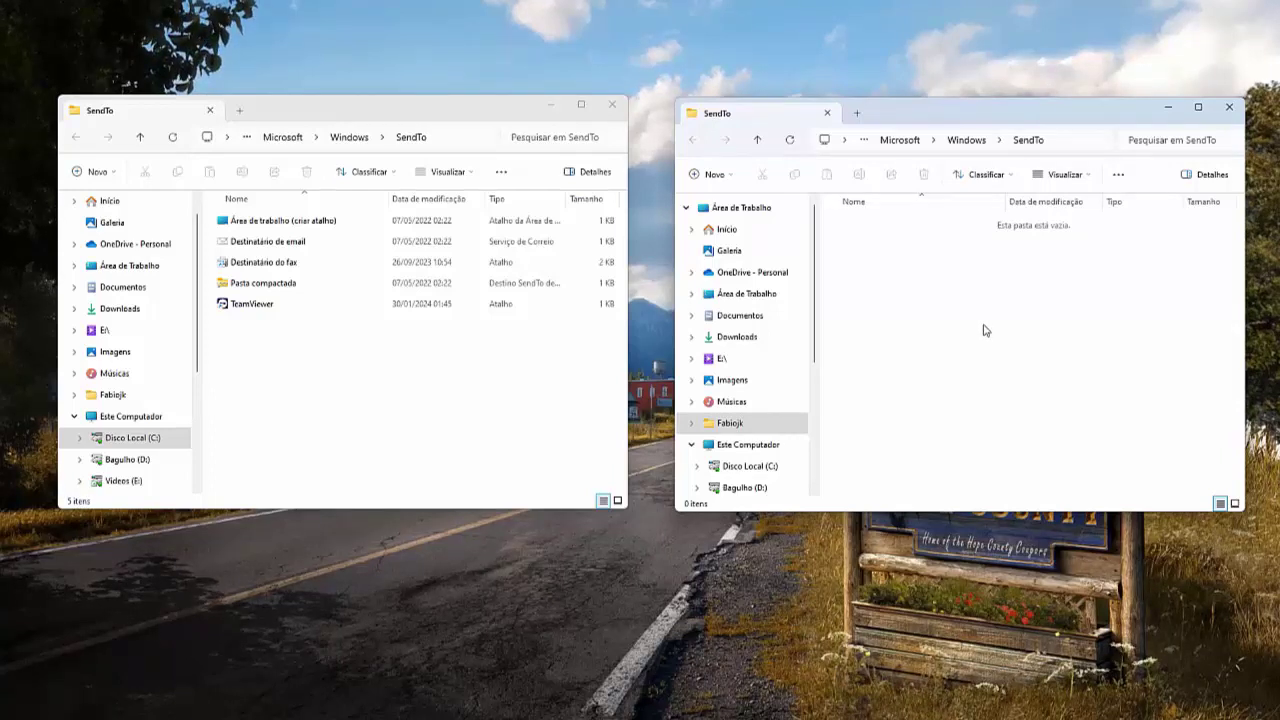
- Move Área de trabalho (criar atalho) into the user's SendTo folder with administrator permission, then return it to the default profile's folder
{"action": "left_click", "coordinate": [270, 222]}
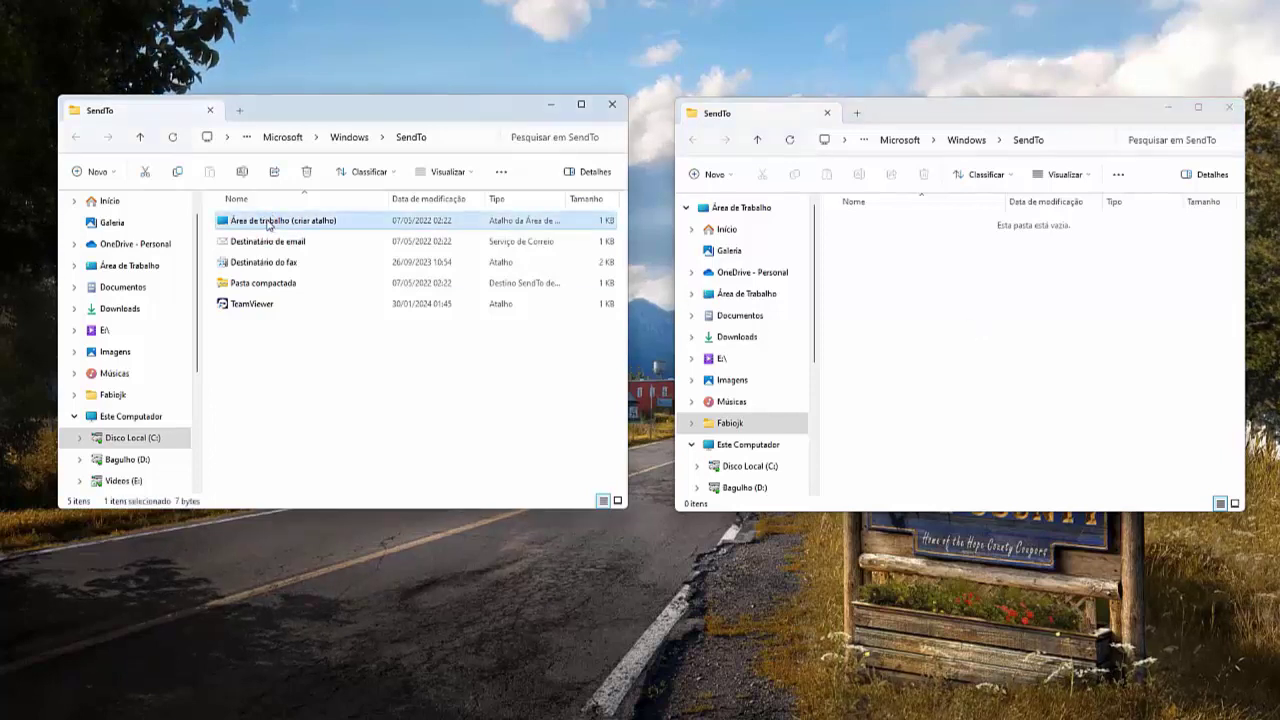
{"action": "left_click_drag", "start_coordinate": [268, 224], "coordinate": [909, 308]}
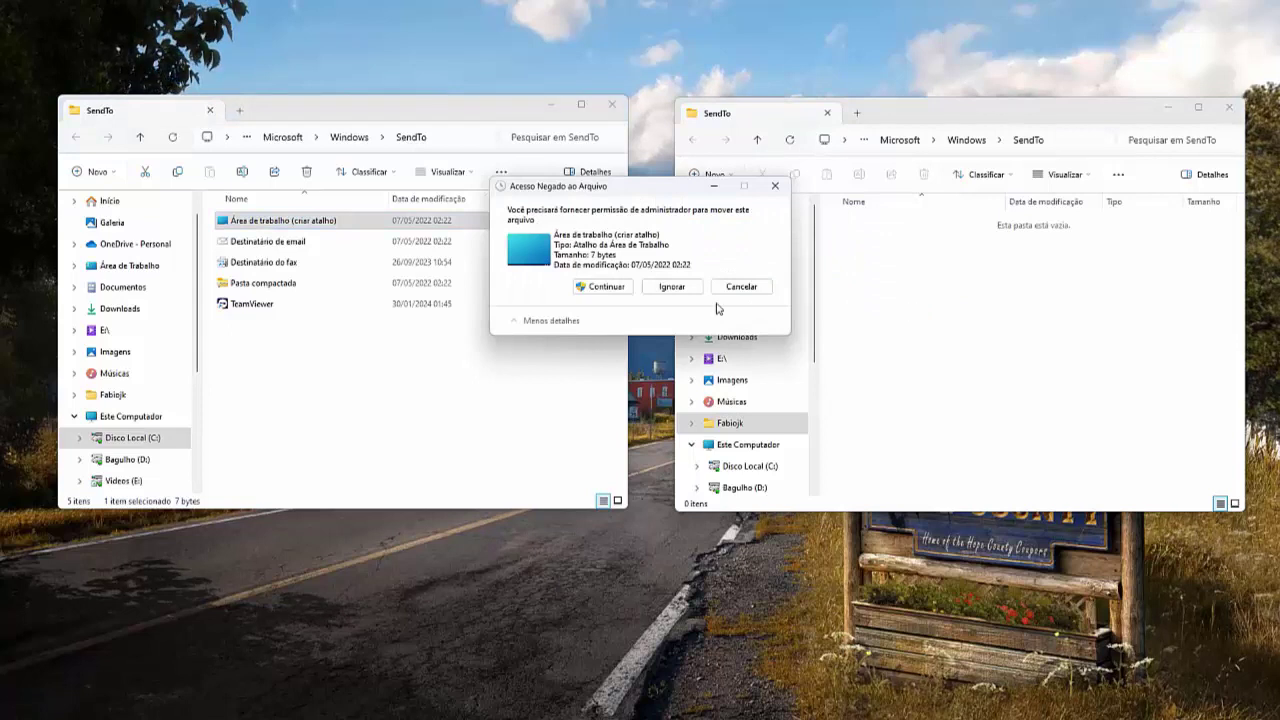
{"action": "left_click", "coordinate": [604, 287]}
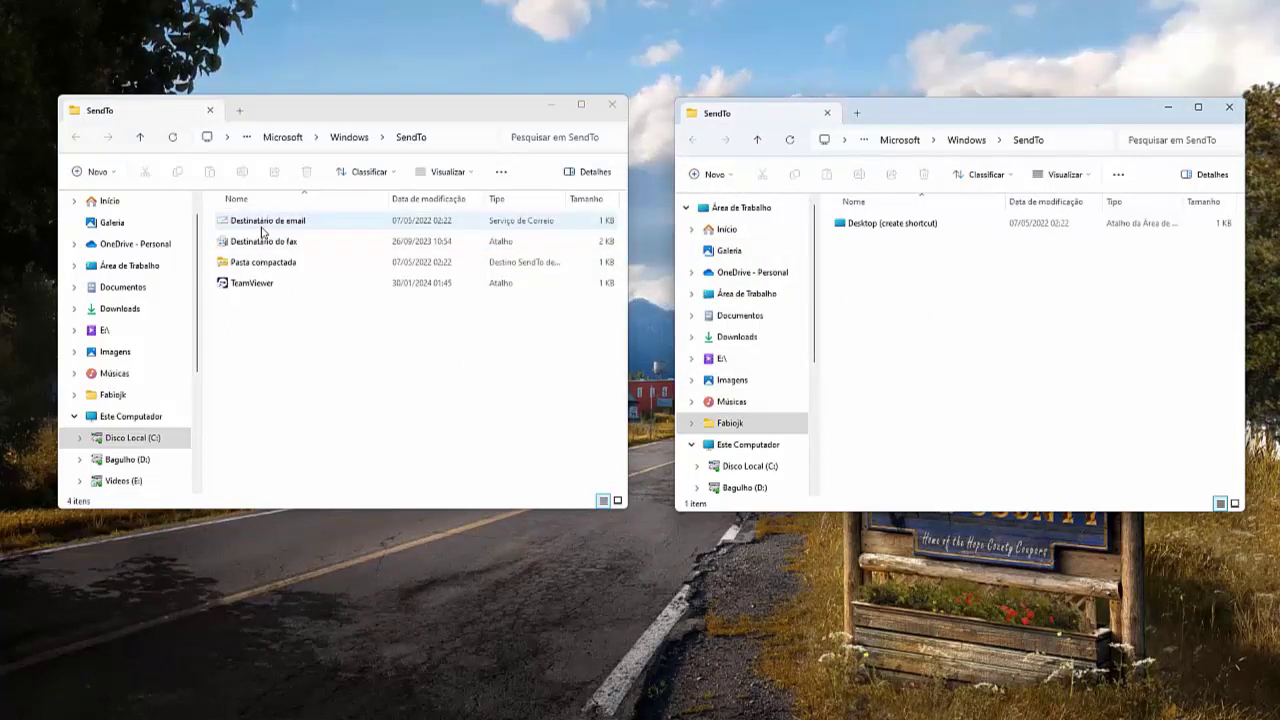
{"action": "left_click_drag", "start_coordinate": [854, 223], "coordinate": [253, 375]}
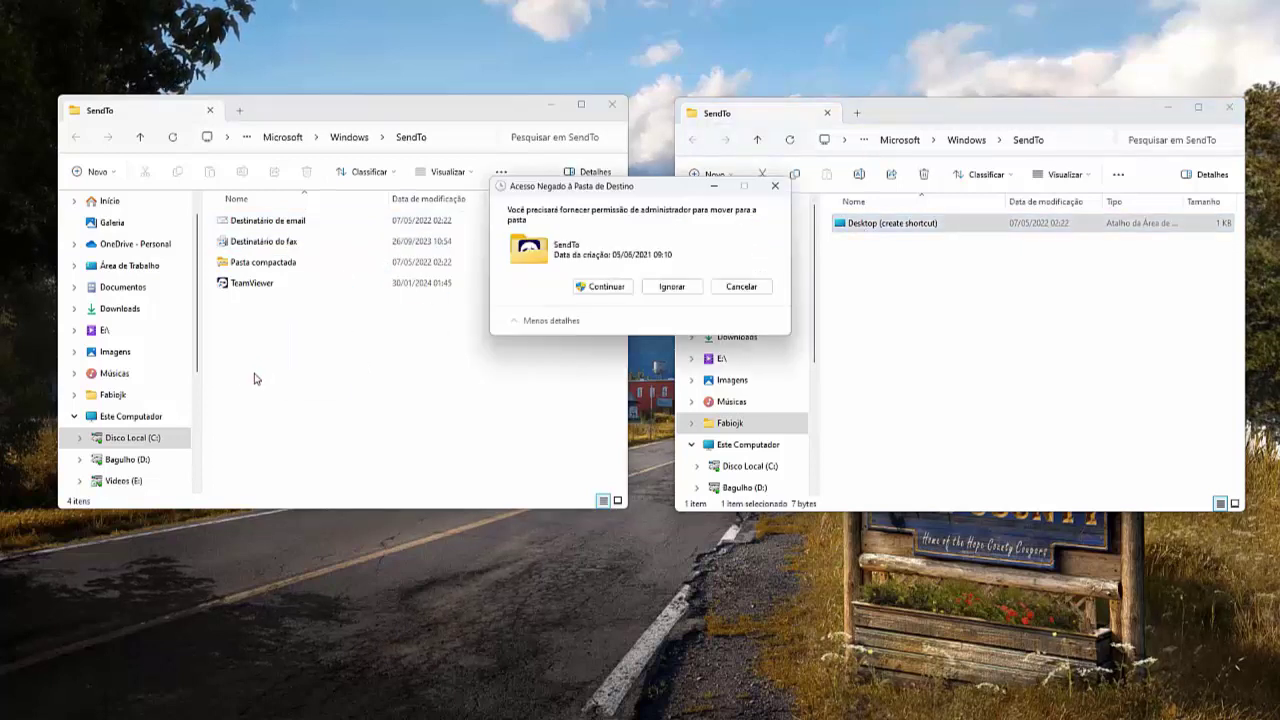
{"action": "left_click", "coordinate": [600, 287]}
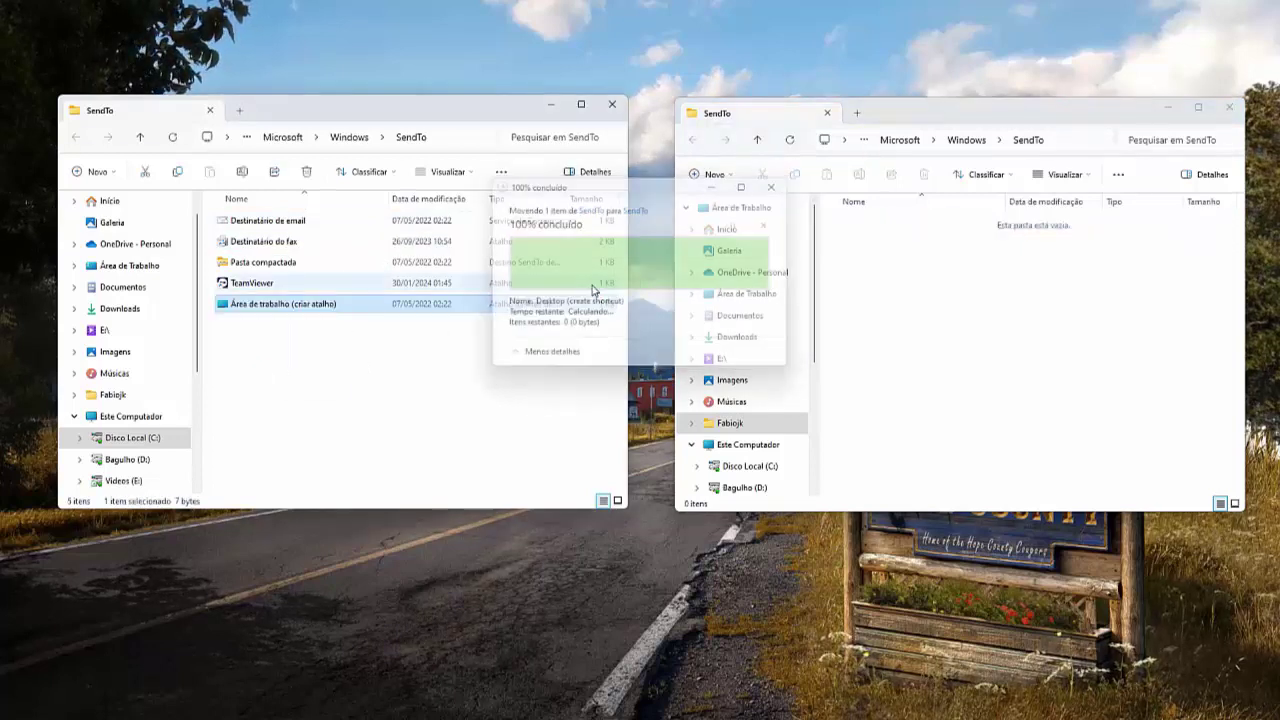
- Copy Área de trabalho (criar atalho) from the default profile's SendTo folder and paste it into the user's SendTo folder
{"action": "right_click", "coordinate": [277, 311]}
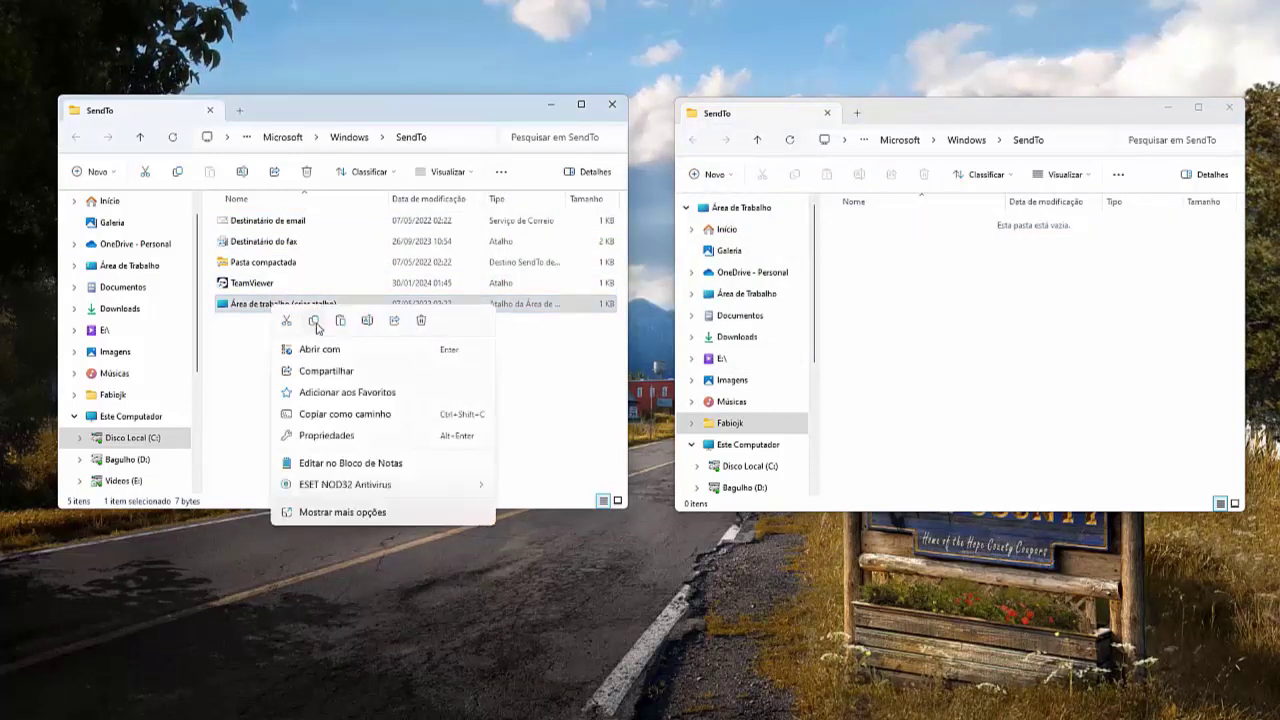
{"action": "left_click", "coordinate": [314, 325]}
{"action": "right_click", "coordinate": [977, 329]}
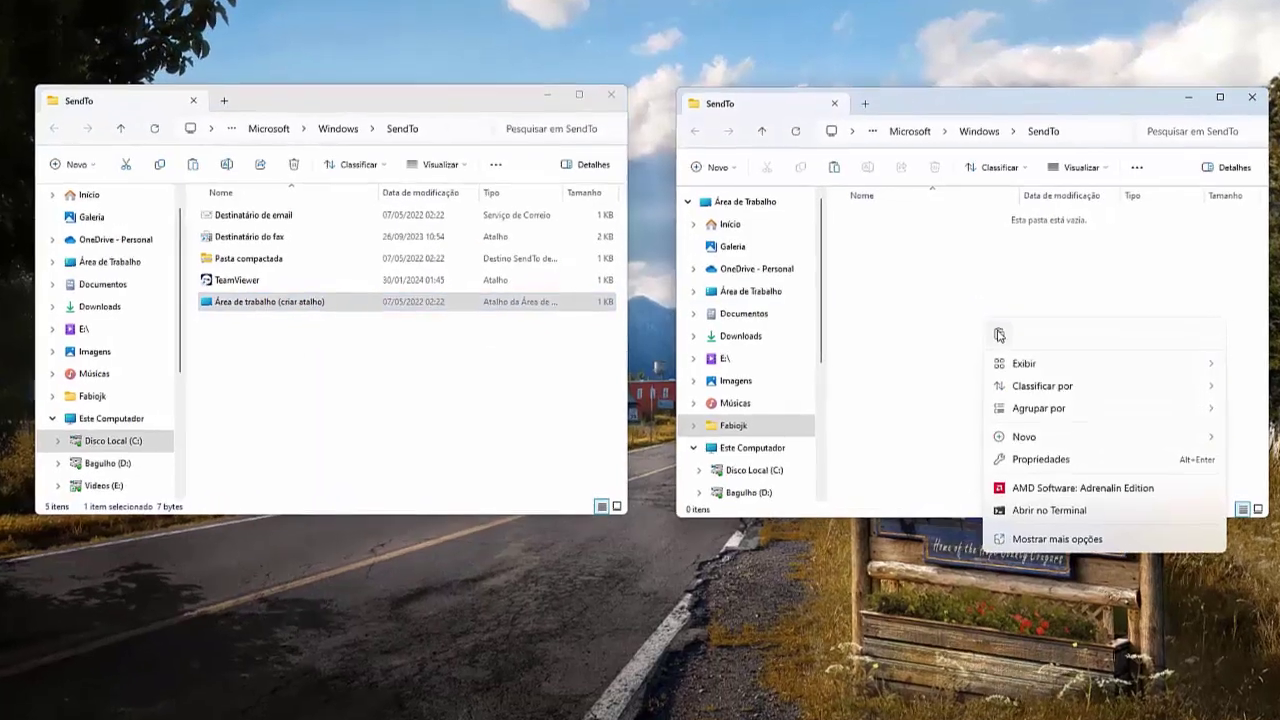
{"action": "left_click", "coordinate": [986, 337]}
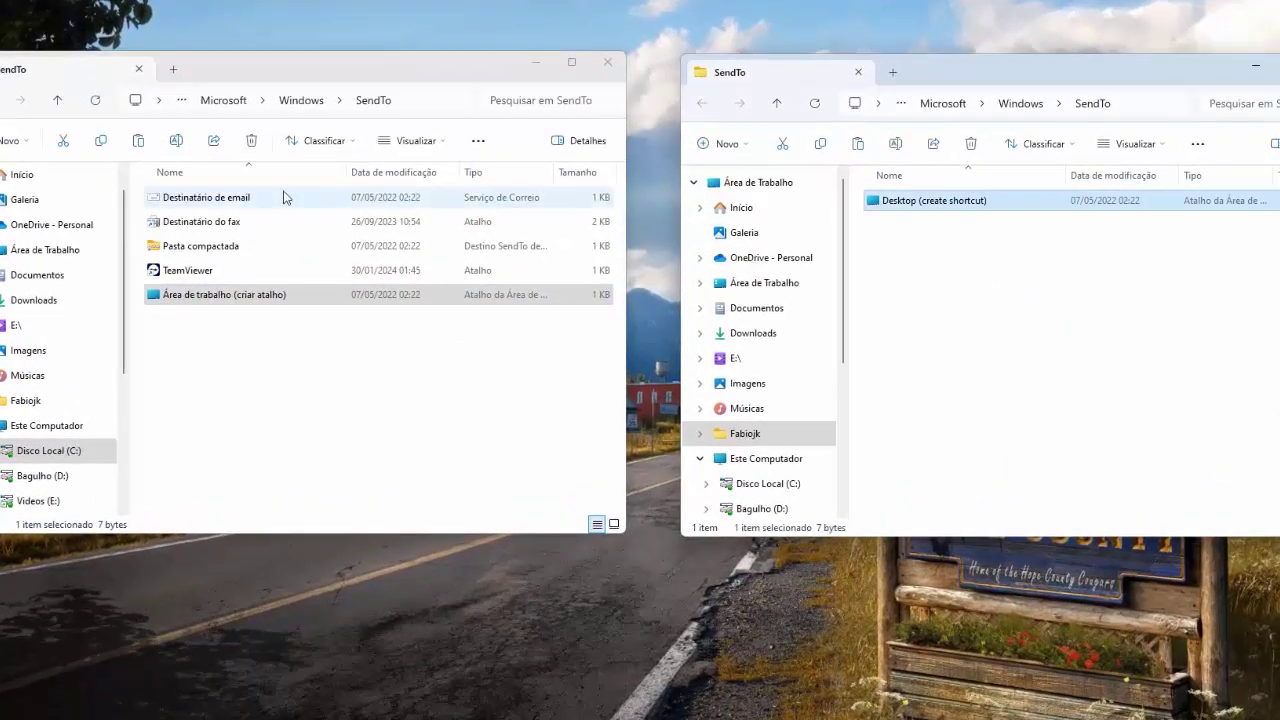
- Copy Pasta compactada from the default profile's SendTo folder into the user's SendTo folder
{"action": "right_click", "coordinate": [197, 226]}
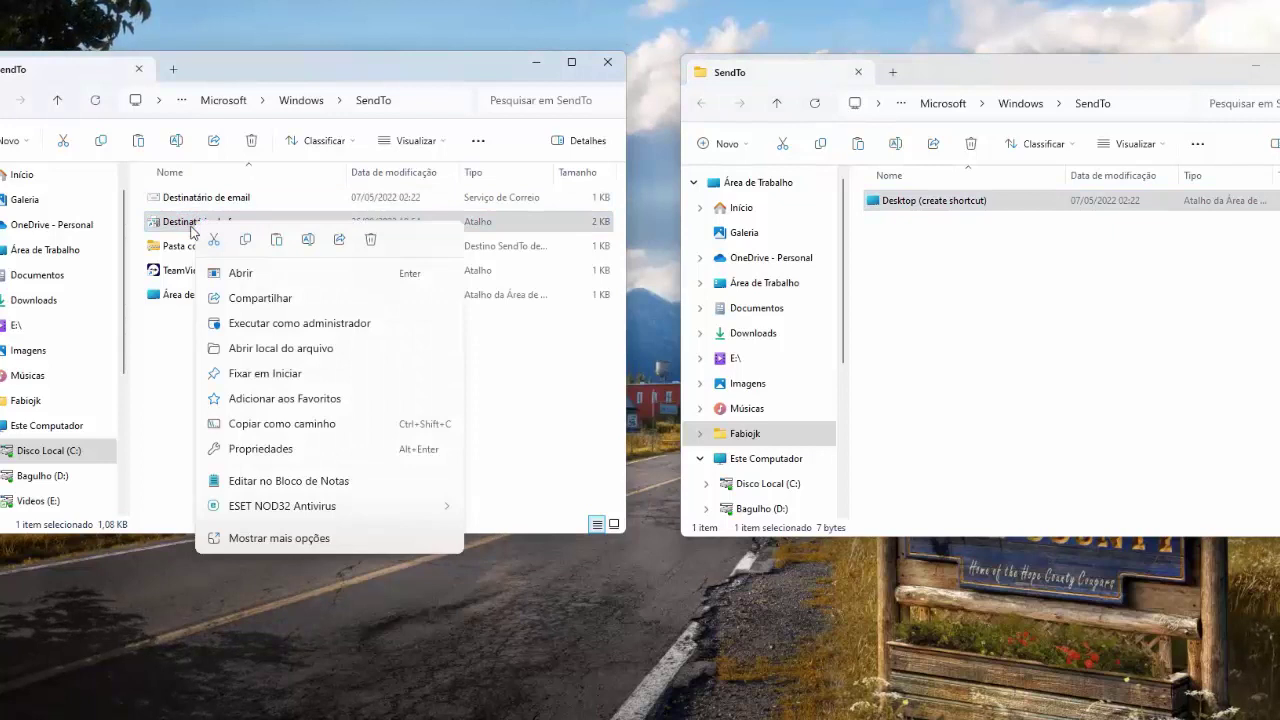
{"action": "left_click", "coordinate": [172, 250]}
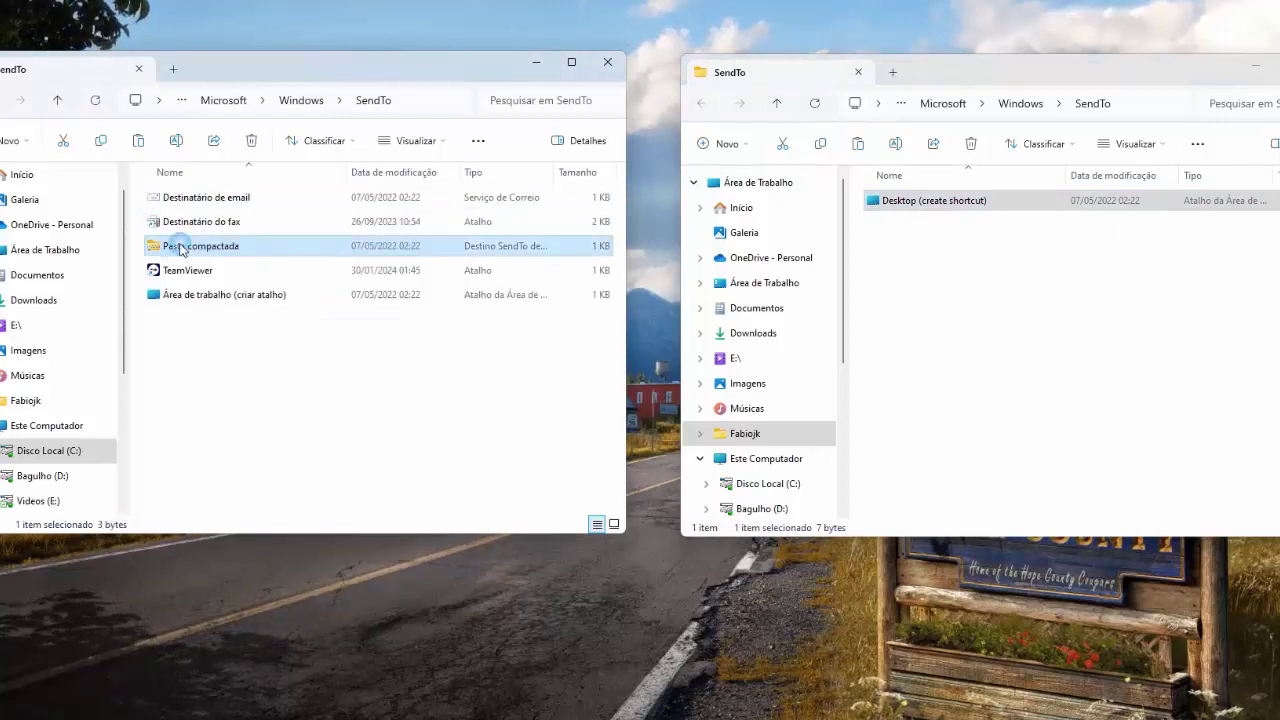
{"action": "right_click", "coordinate": [181, 250]}
{"action": "left_click", "coordinate": [230, 268]}
{"action": "right_click", "coordinate": [1036, 336]}
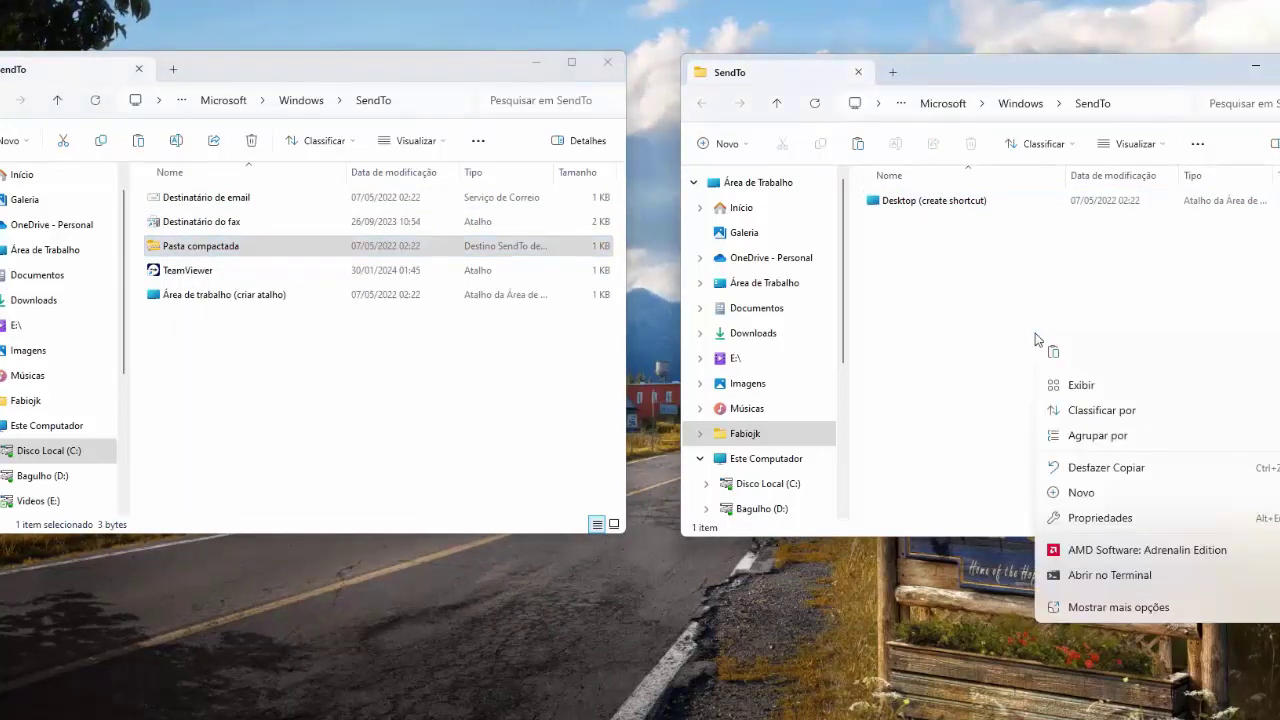
{"action": "left_click", "coordinate": [1051, 354]}
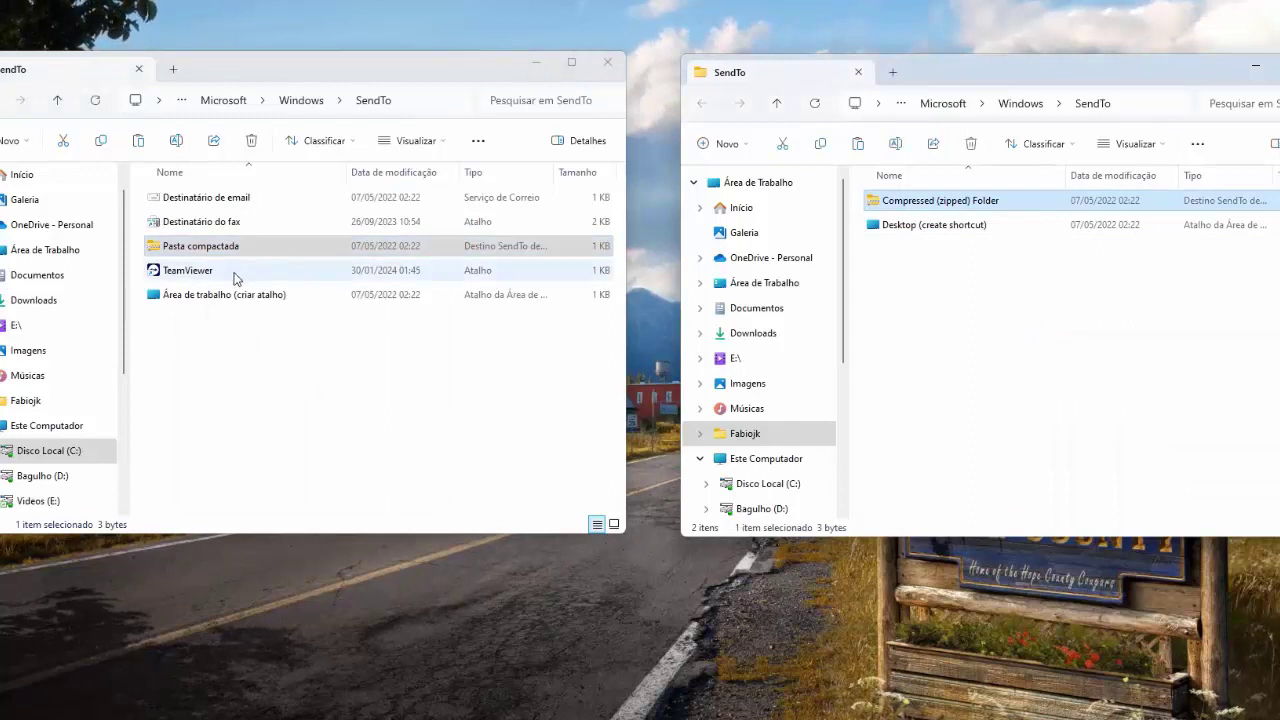
- Copy Destinatário de email from the default profile's SendTo folder into the user's SendTo folder and close both folder windows
{"action": "right_click", "coordinate": [223, 200]}
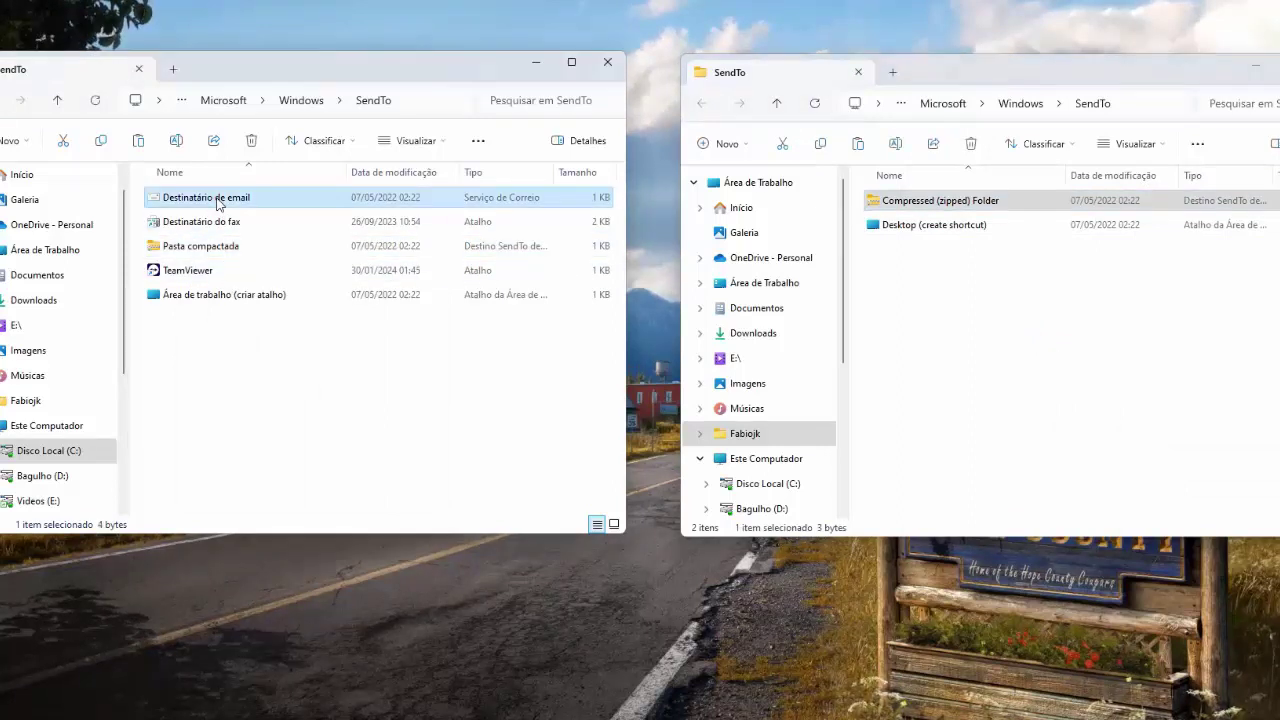
{"action": "left_click", "coordinate": [270, 220]}
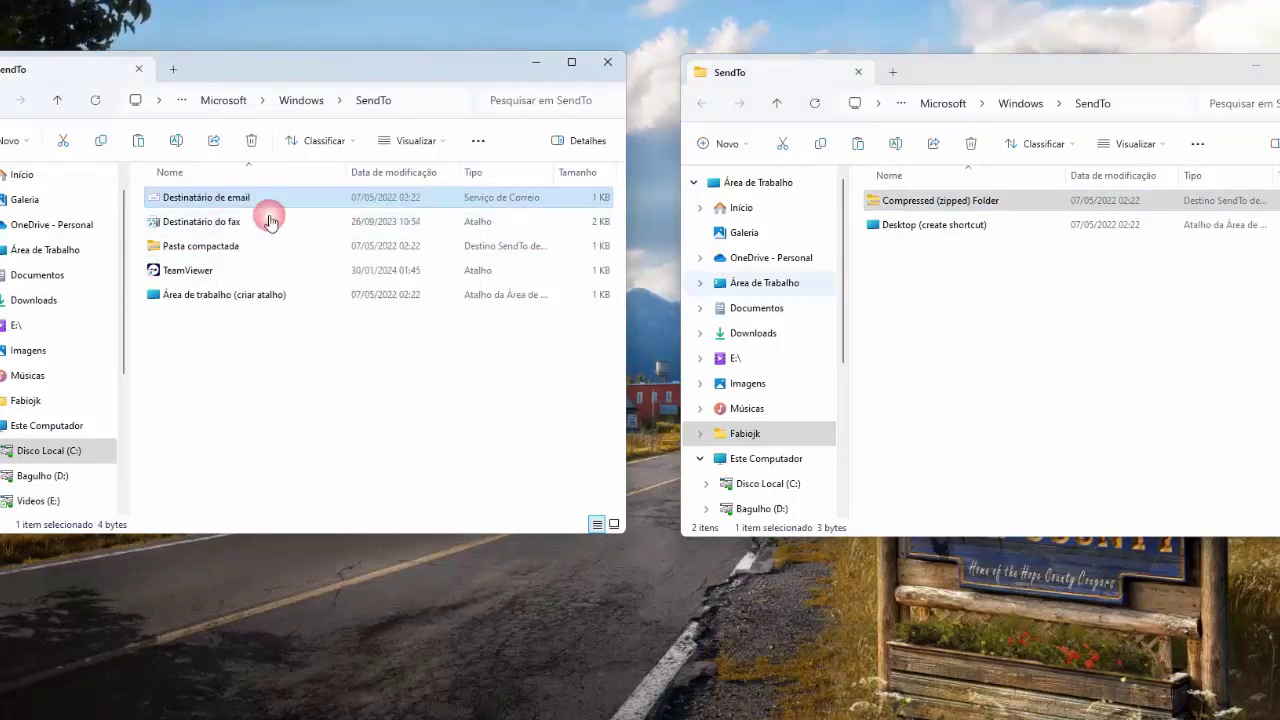
{"action": "right_click", "coordinate": [988, 311]}
{"action": "left_click", "coordinate": [1008, 336]}
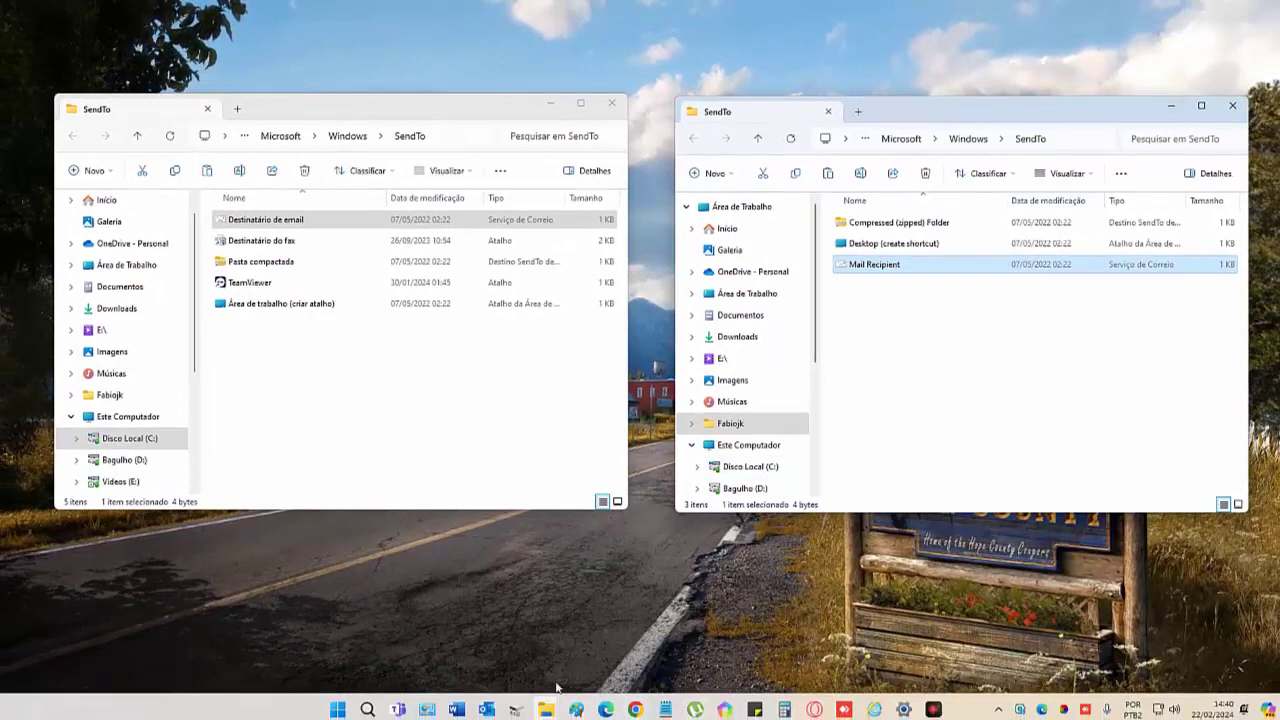
{"action": "left_click", "coordinate": [612, 104]}
{"action": "left_click", "coordinate": [1232, 105]}
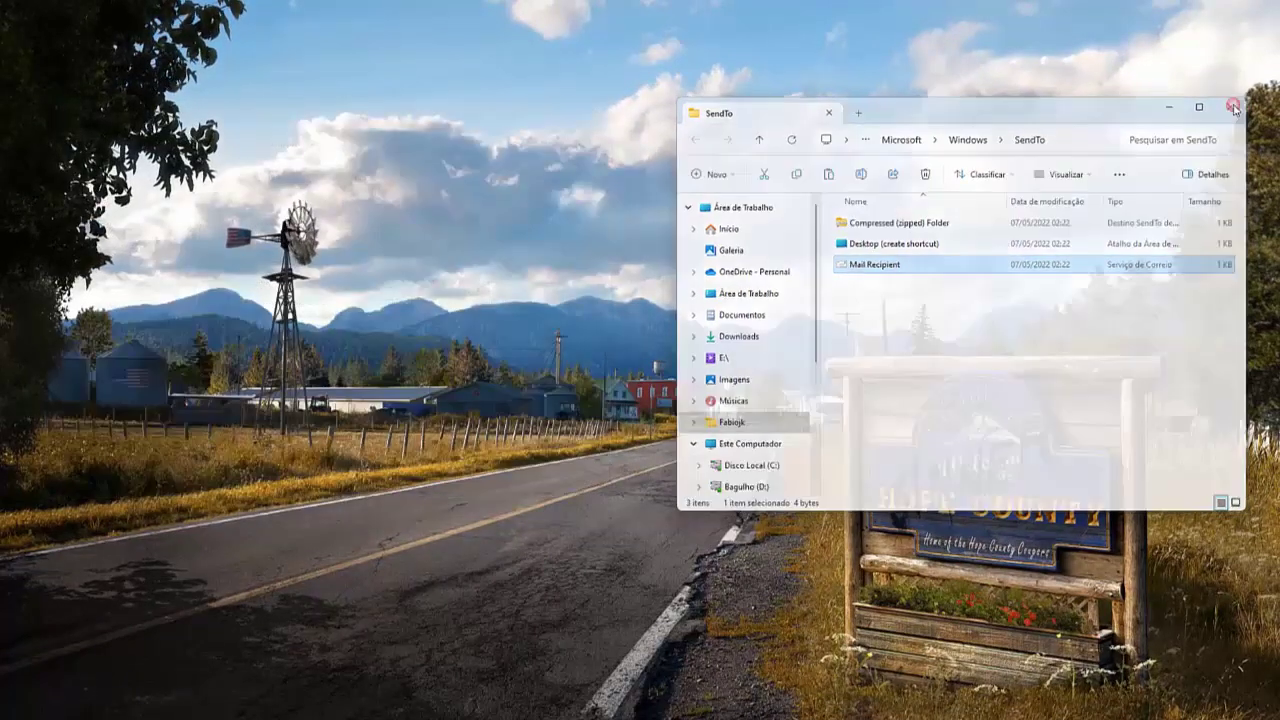
- Open File Explorer briefly, minimise it and bring back the notes containing the two SendTo paths
{"action": "left_click", "coordinate": [566, 704]}
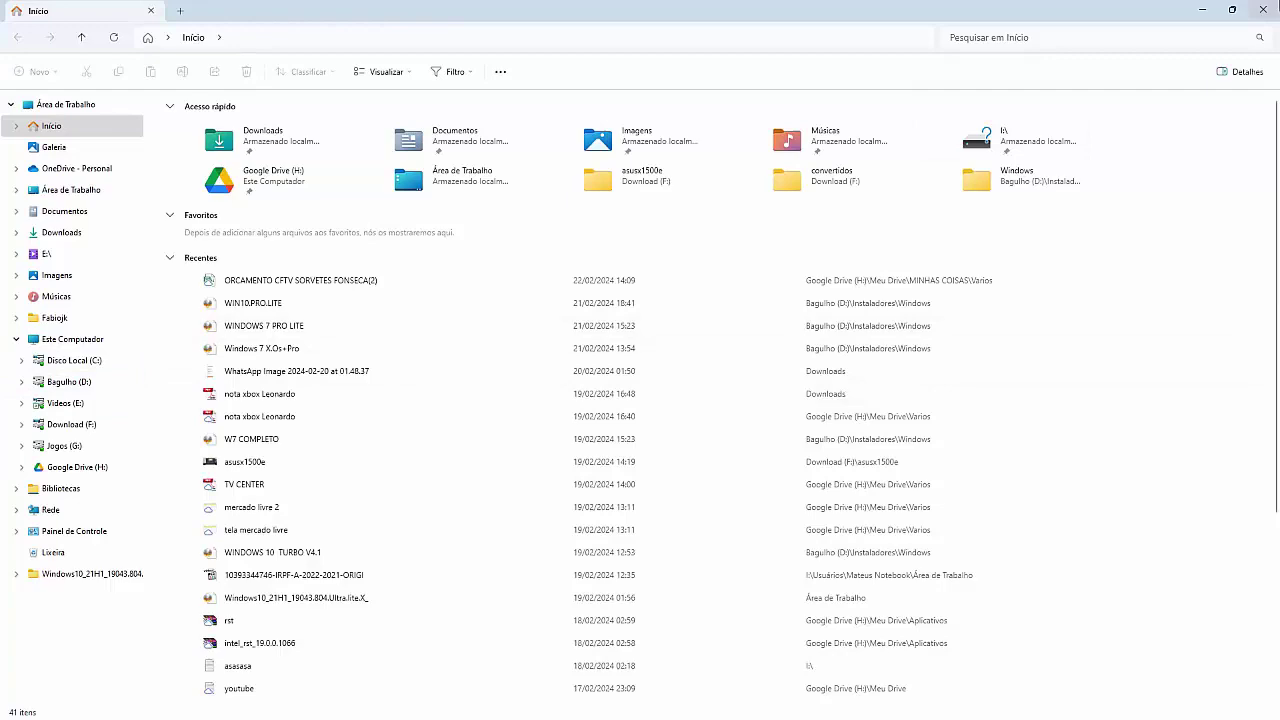
{"action": "left_click", "coordinate": [1204, 10]}
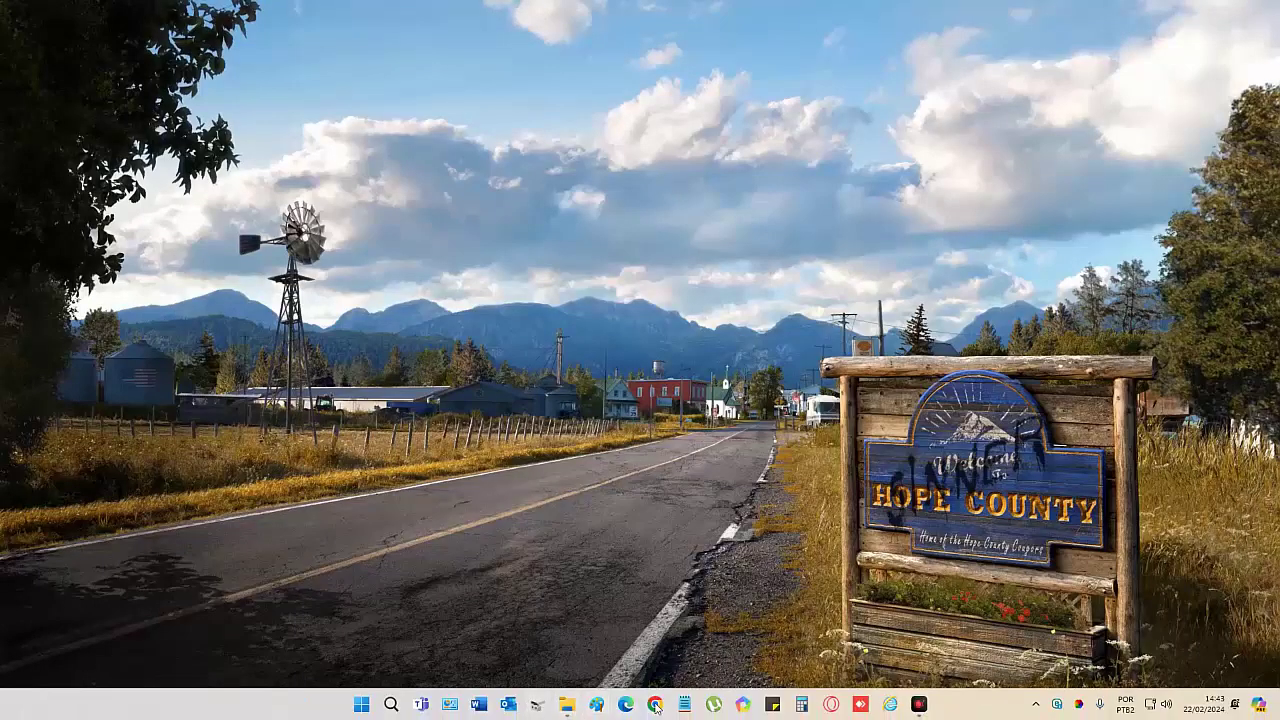
{"action": "left_click", "coordinate": [685, 704]}
{"action": "left_click", "coordinate": [386, 231]}
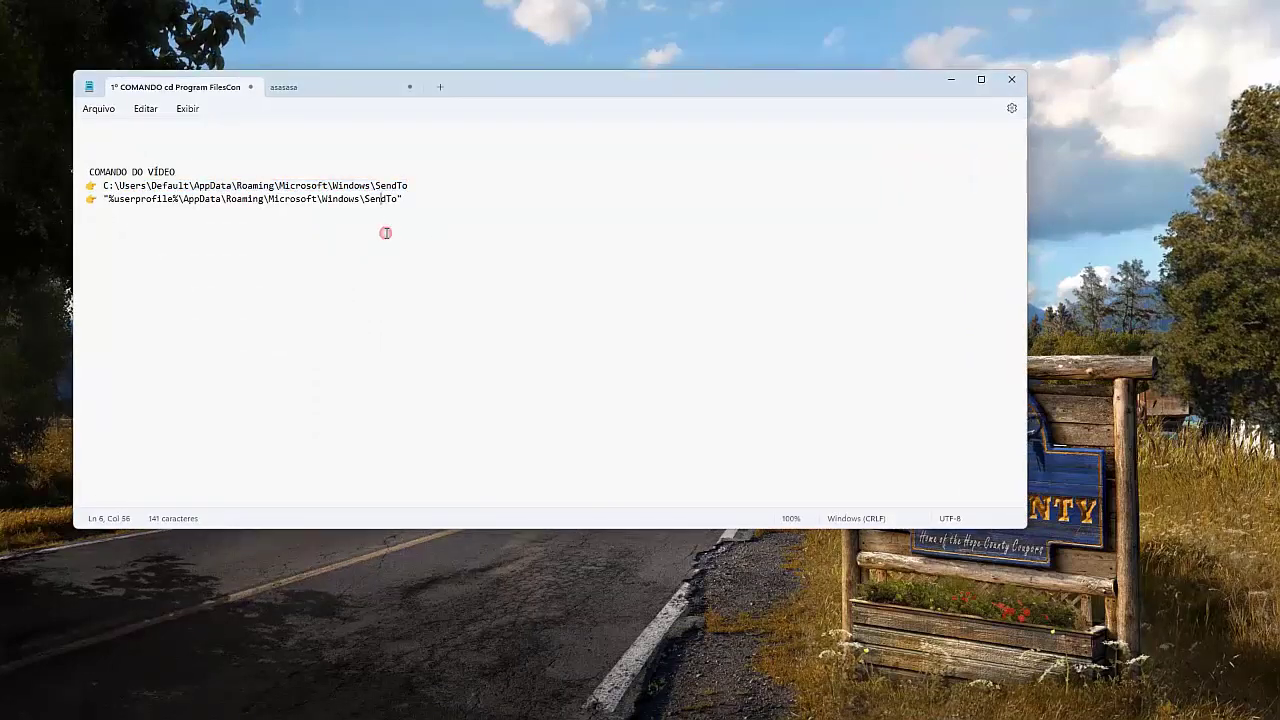
- Run the copied path "%userprofile%\AppData\Roaming\Microsoft\Windows\SendTo" to open the user's SendTo folder, and reduce its window to show the notes alongside
{"action": "left_click_drag", "start_coordinate": [403, 200], "coordinate": [101, 199]}
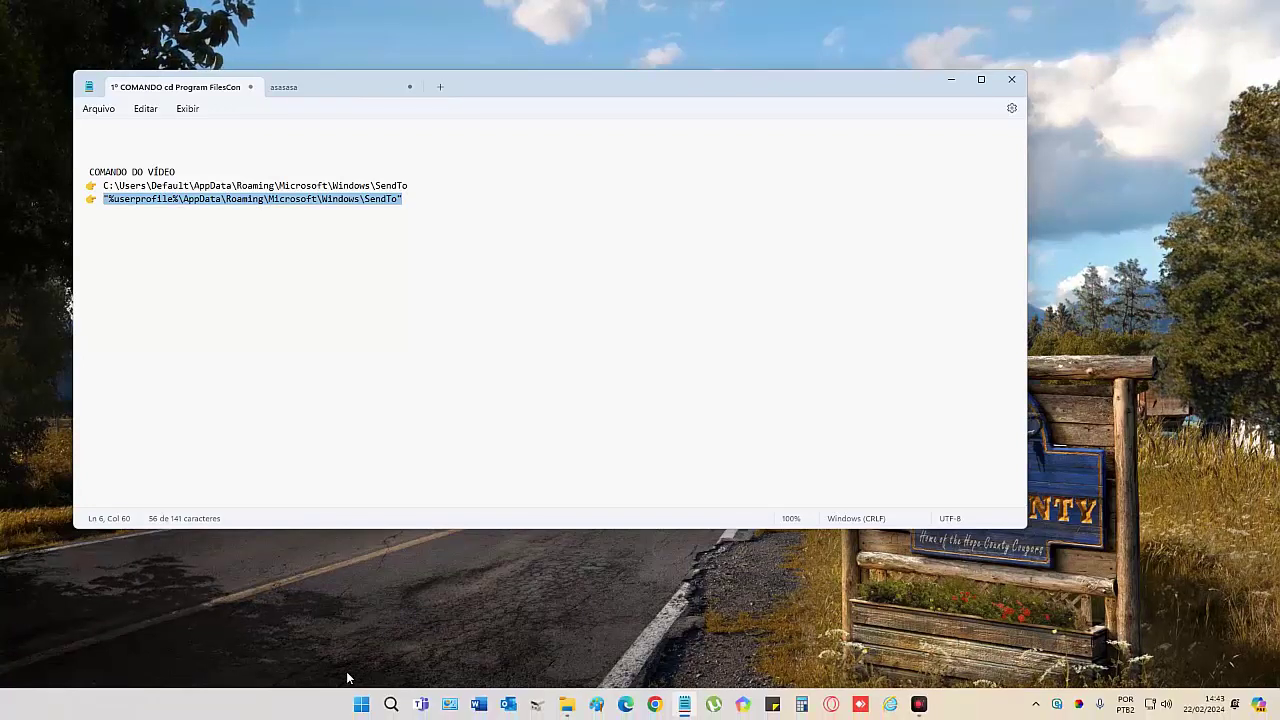
{"action": "key", "text": "super+r"}
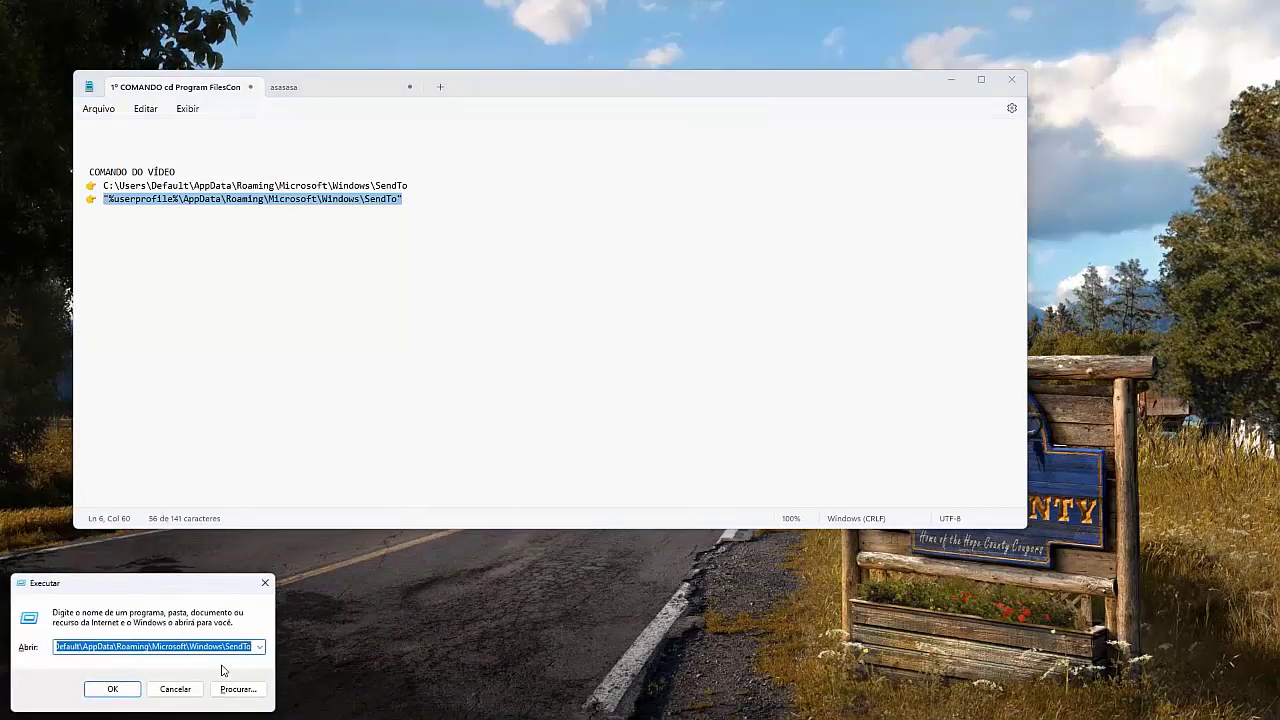
{"action": "key", "text": "BackSpace"}
{"action": "key", "text": "ctrl+v"}
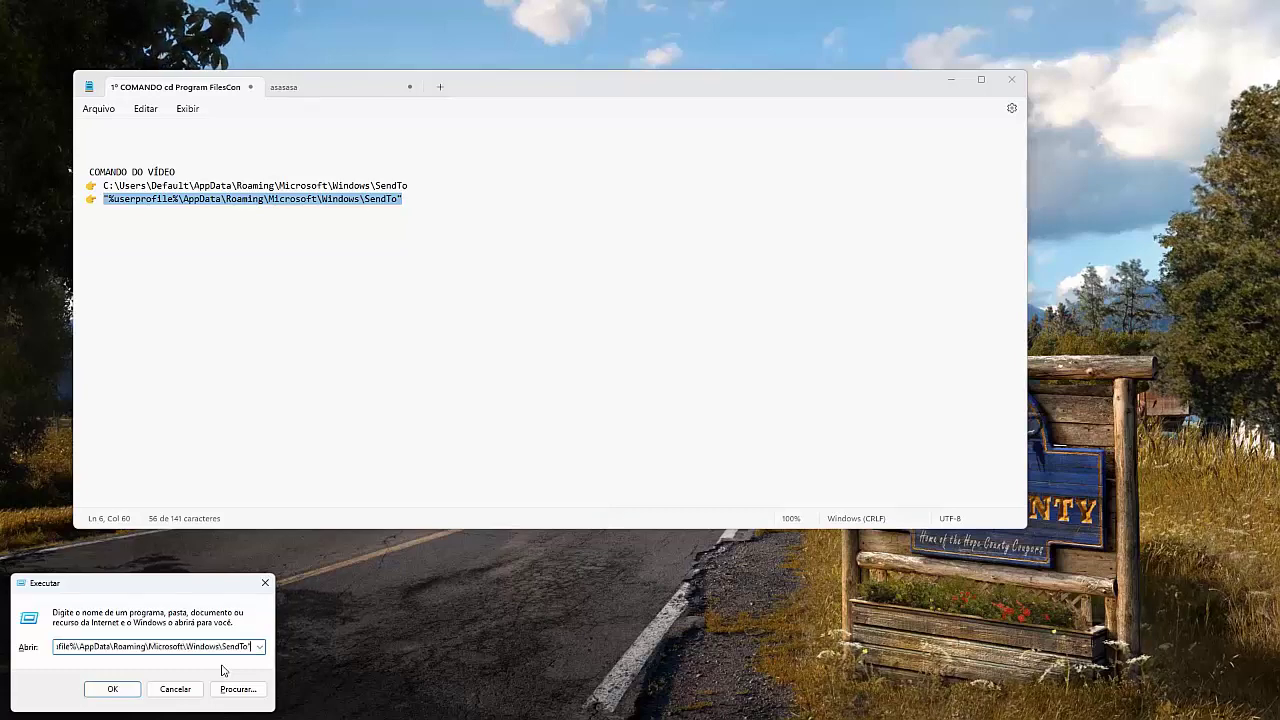
{"action": "left_click", "coordinate": [137, 688]}
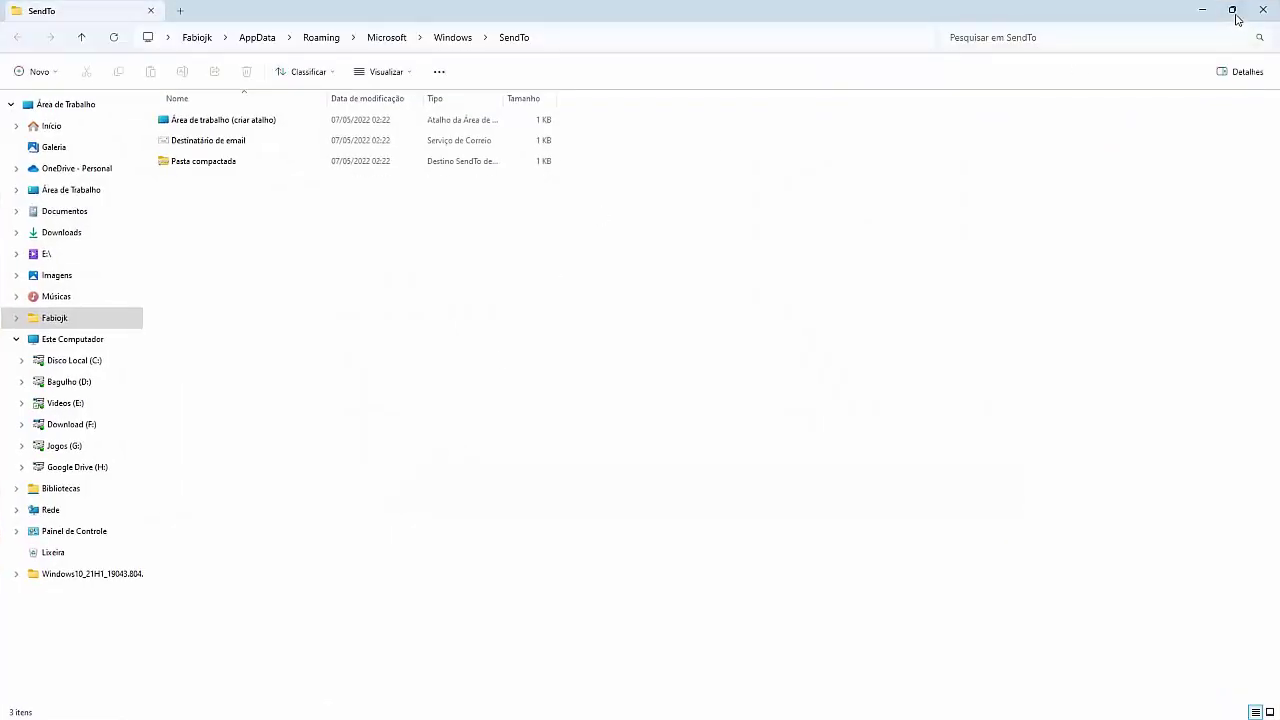
{"action": "left_click", "coordinate": [1232, 10]}
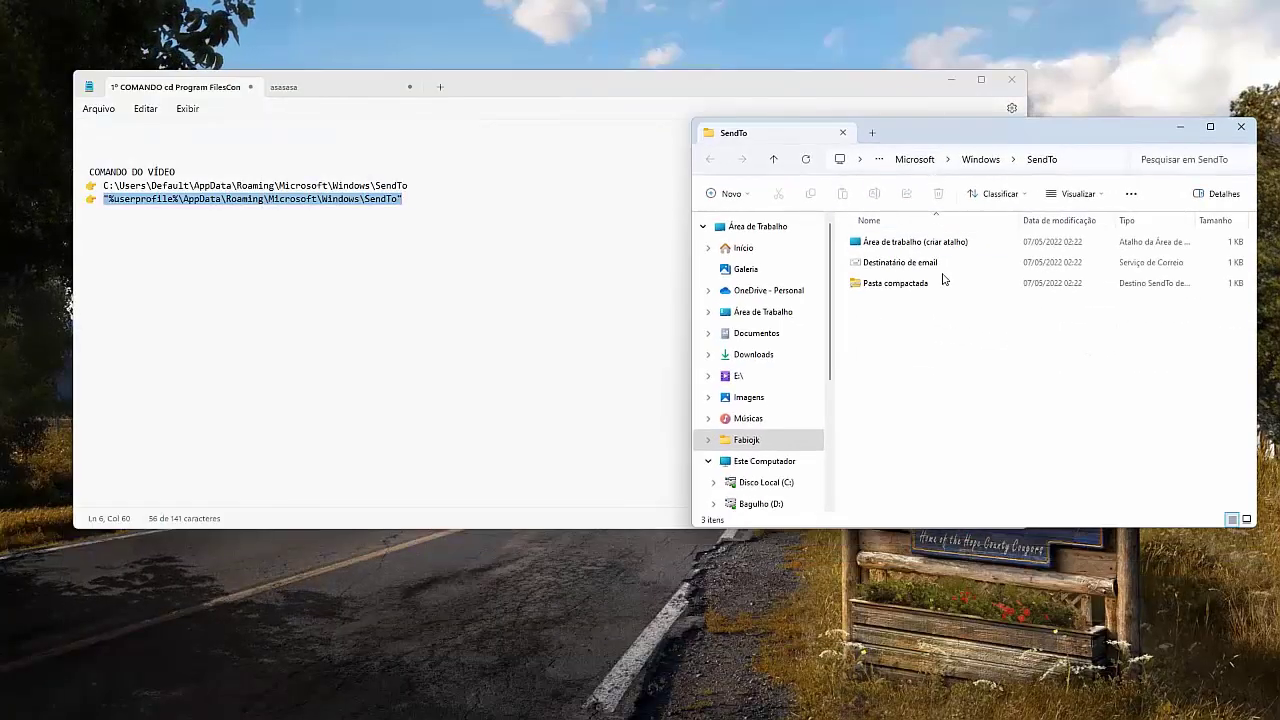
{"action": "right_click", "coordinate": [131, 197]}
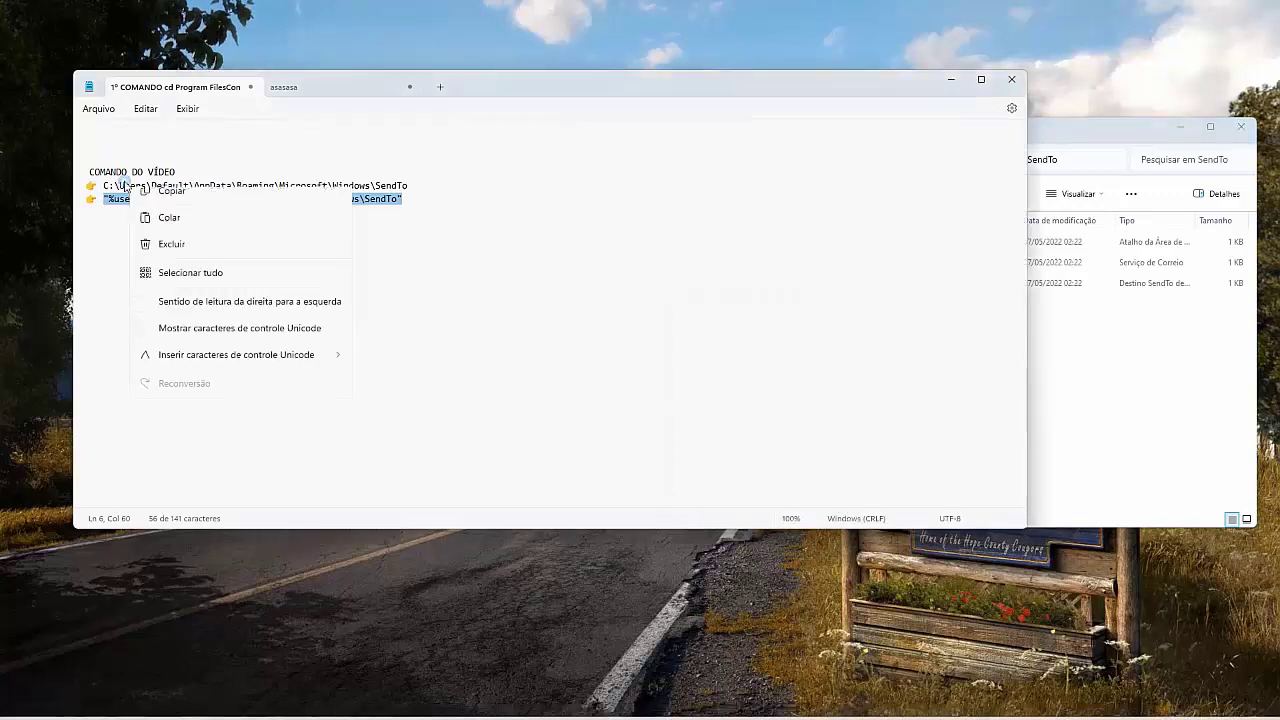
{"action": "left_click", "coordinate": [550, 592]}
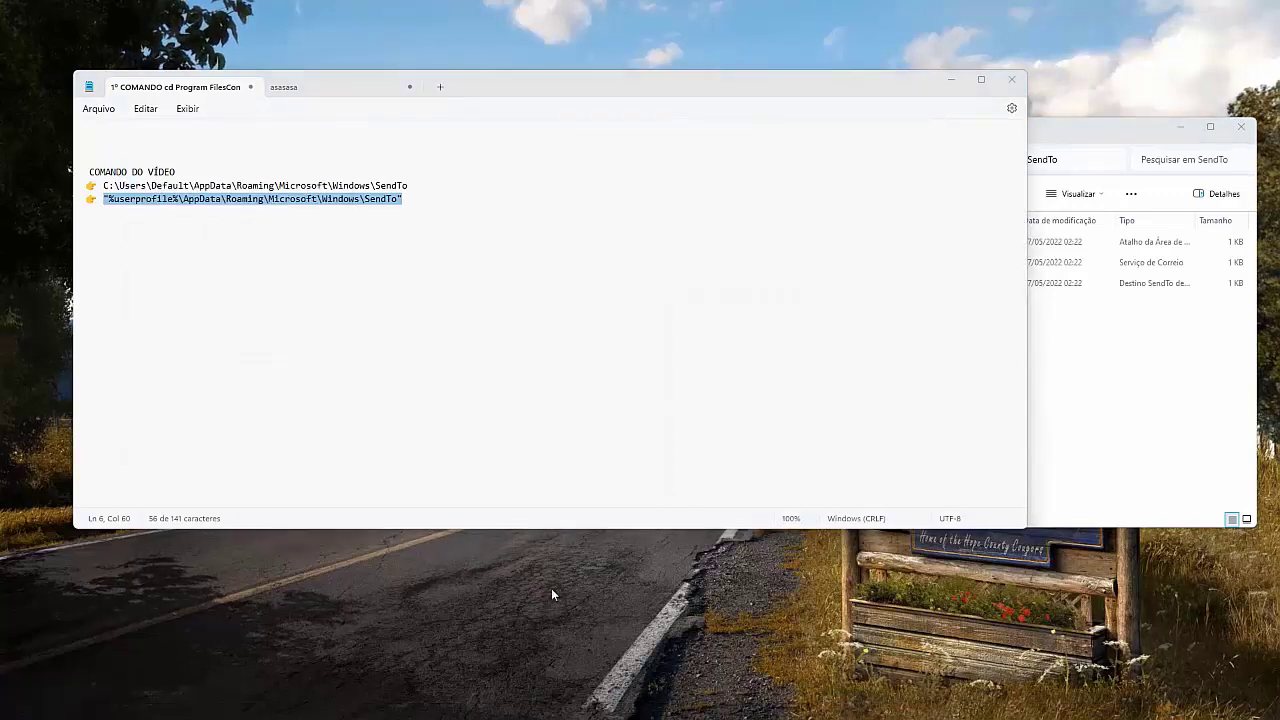
{"action": "left_click", "coordinate": [1182, 364]}
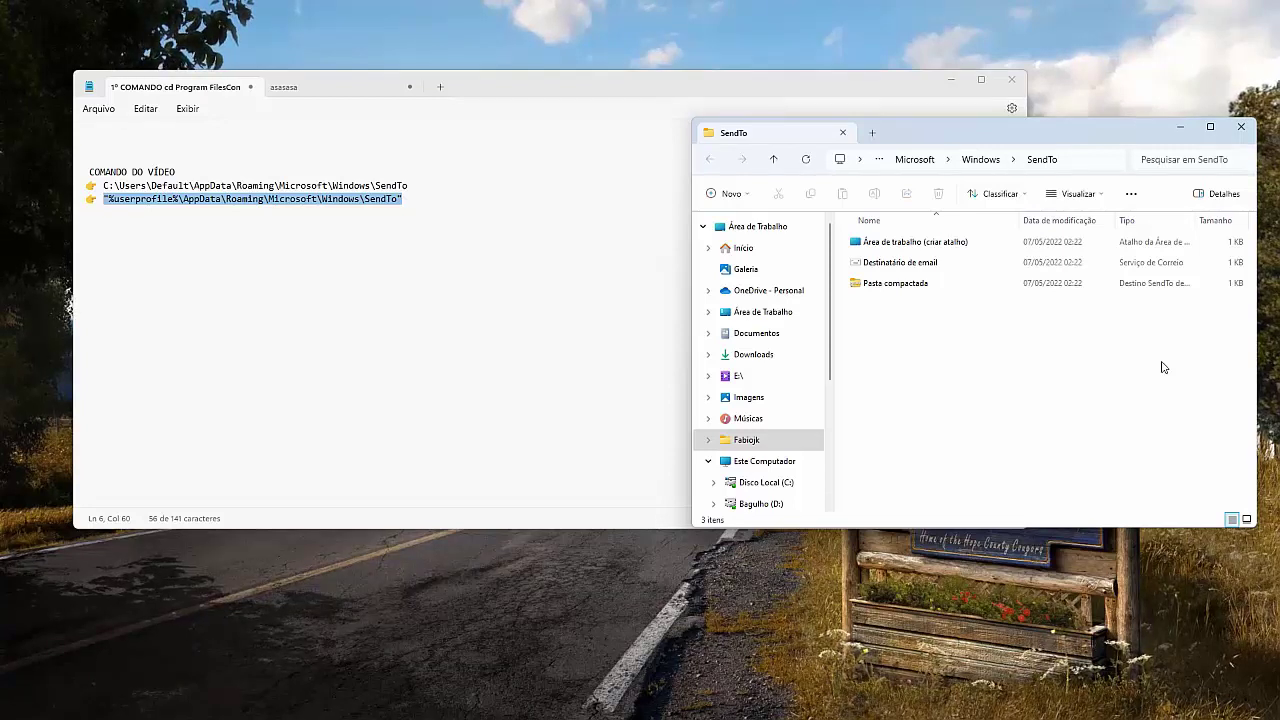
- Switch to the File Explorer Início window and check the Enviar para options for a recent PDF in the full context menu, then dismiss it
{"action": "mouse_move", "coordinate": [565, 706]}
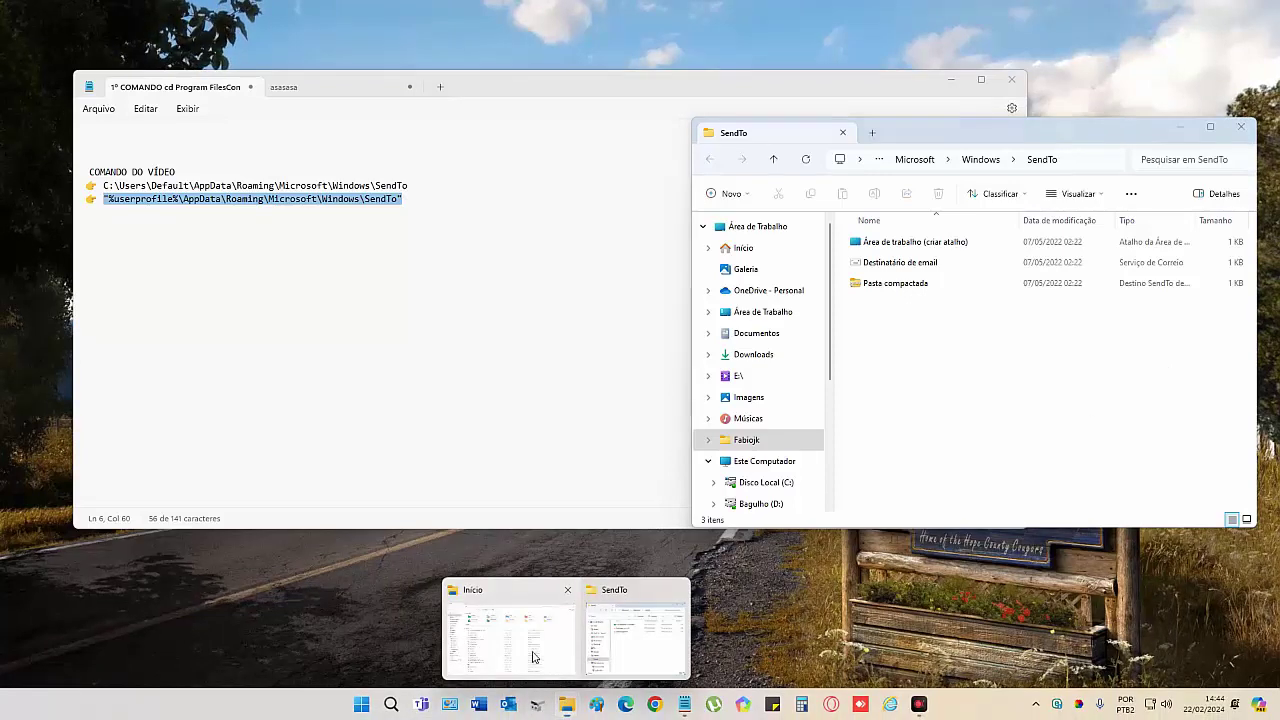
{"action": "left_click", "coordinate": [534, 654]}
{"action": "right_click", "coordinate": [240, 394]}
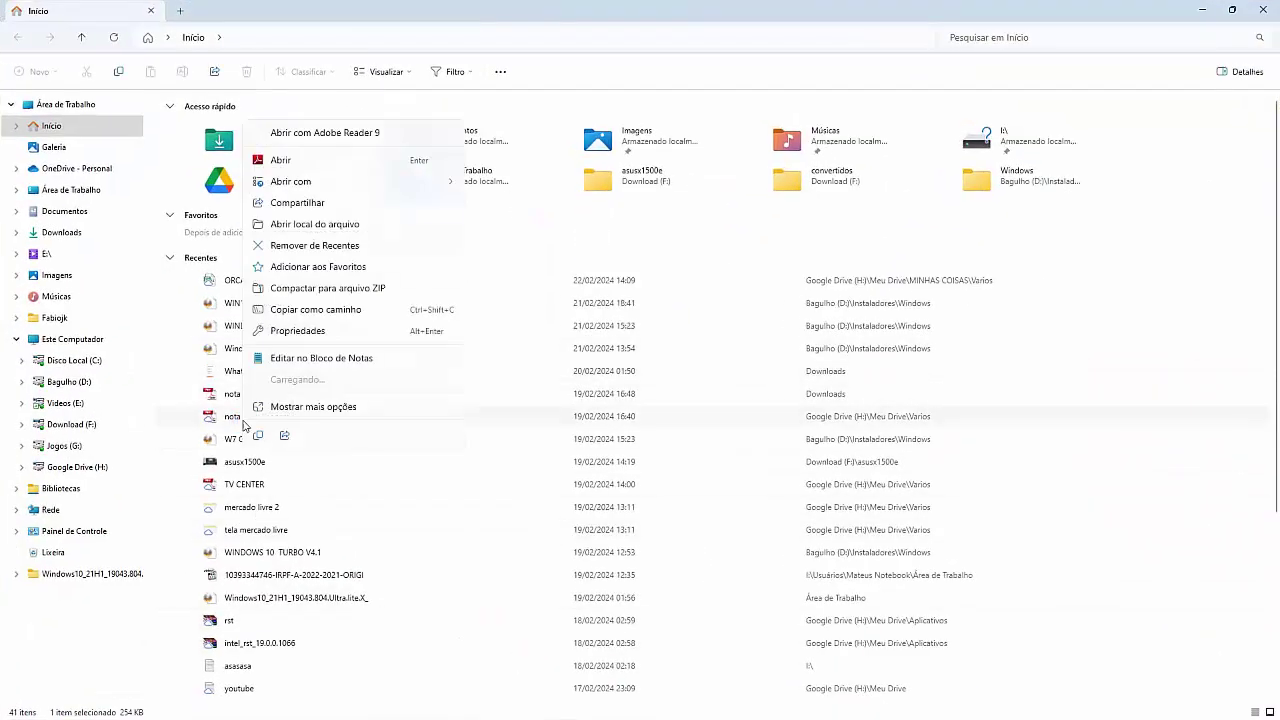
{"action": "left_click", "coordinate": [338, 408]}
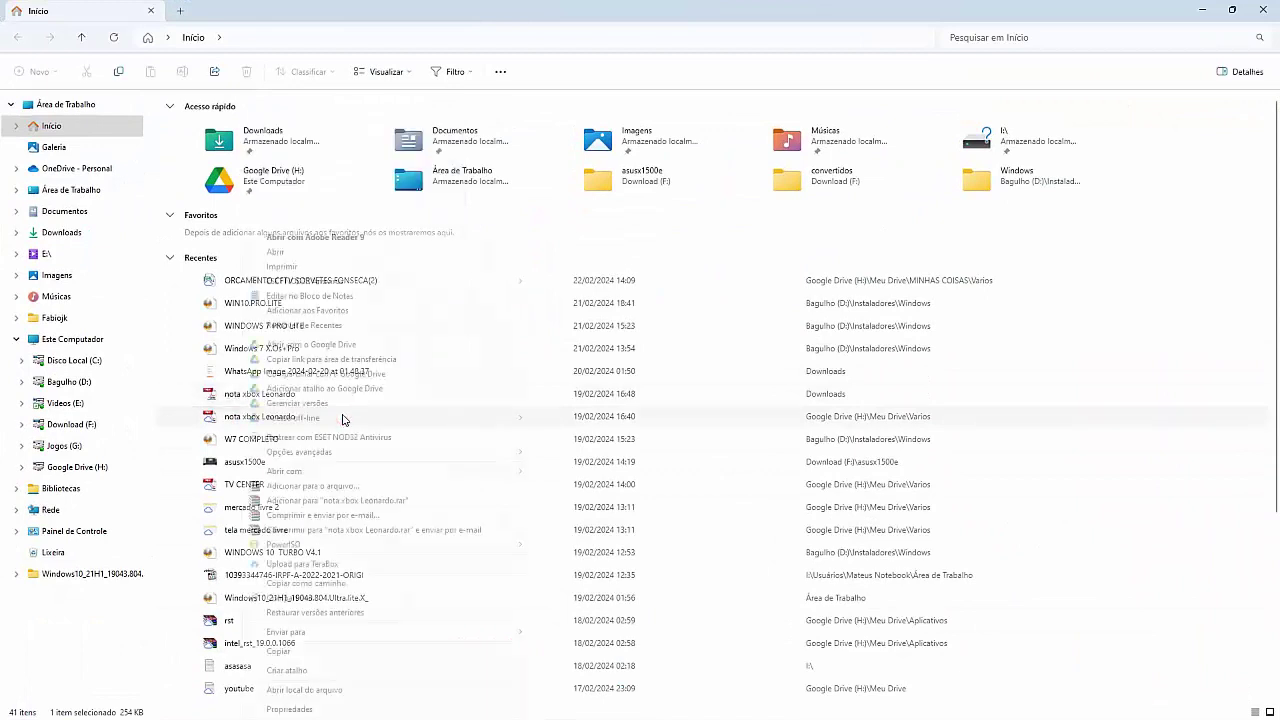
{"action": "mouse_move", "coordinate": [340, 635]}
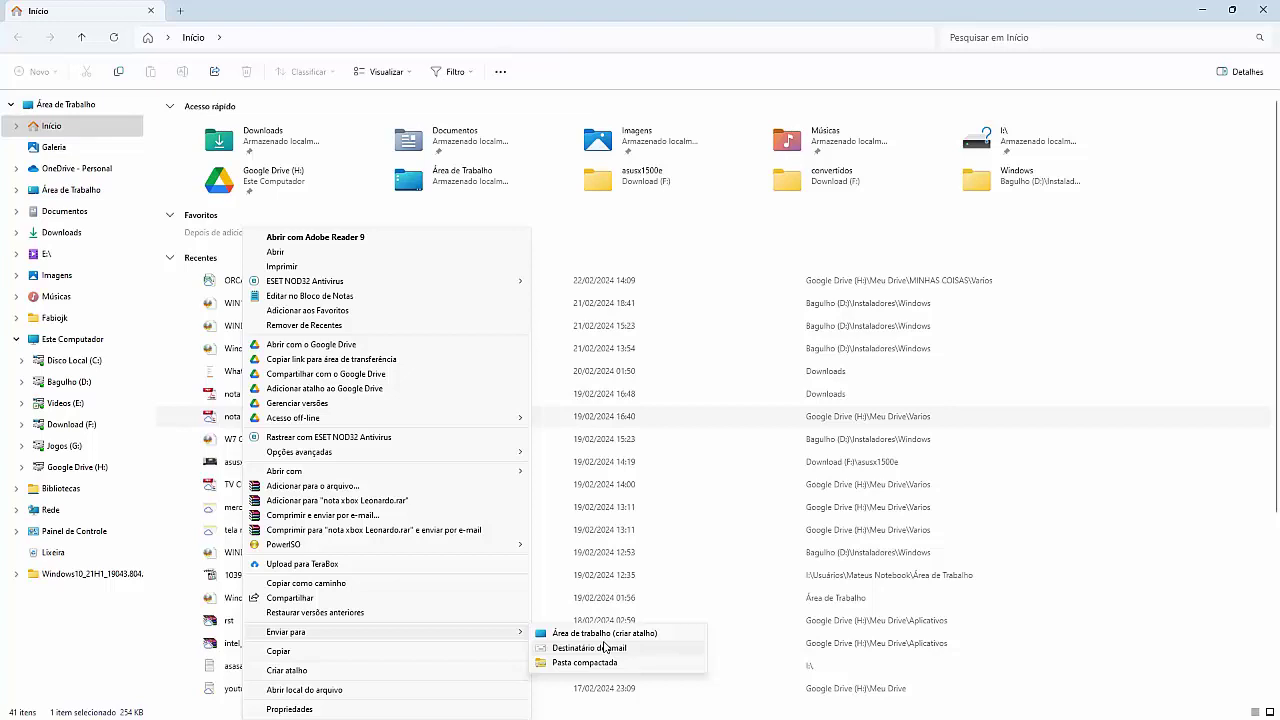
{"action": "left_click", "coordinate": [1147, 281]}
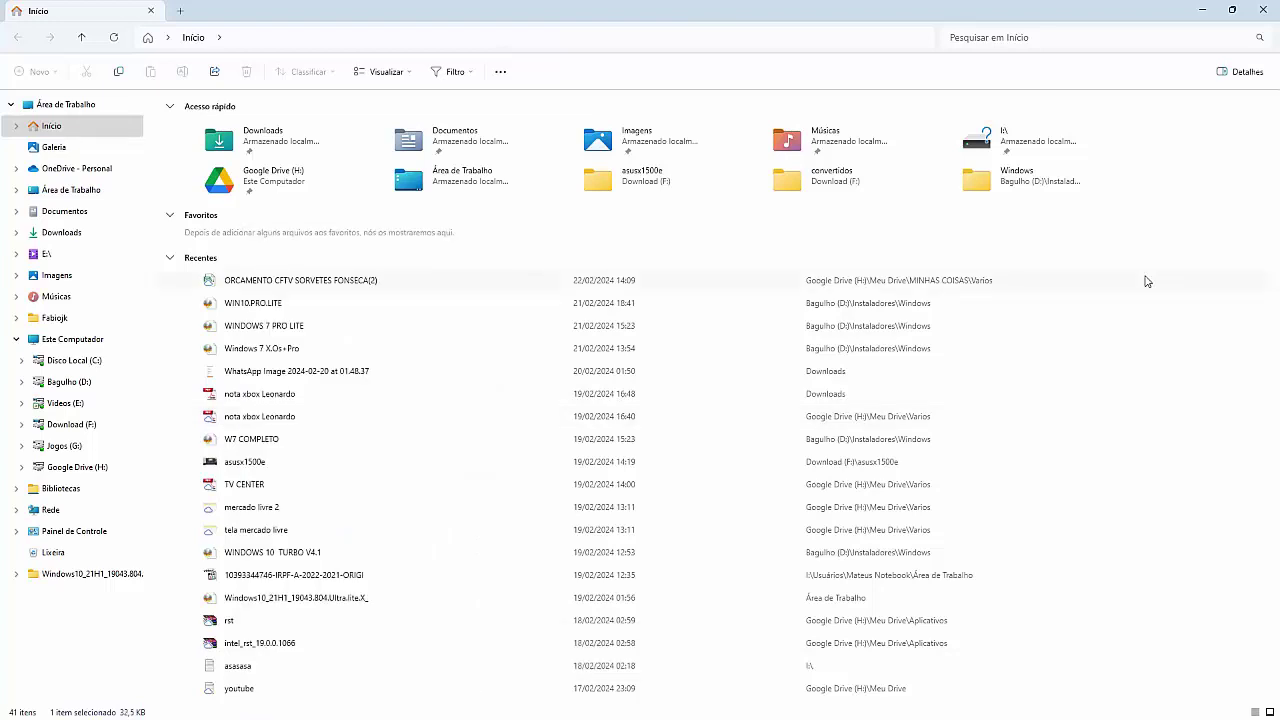